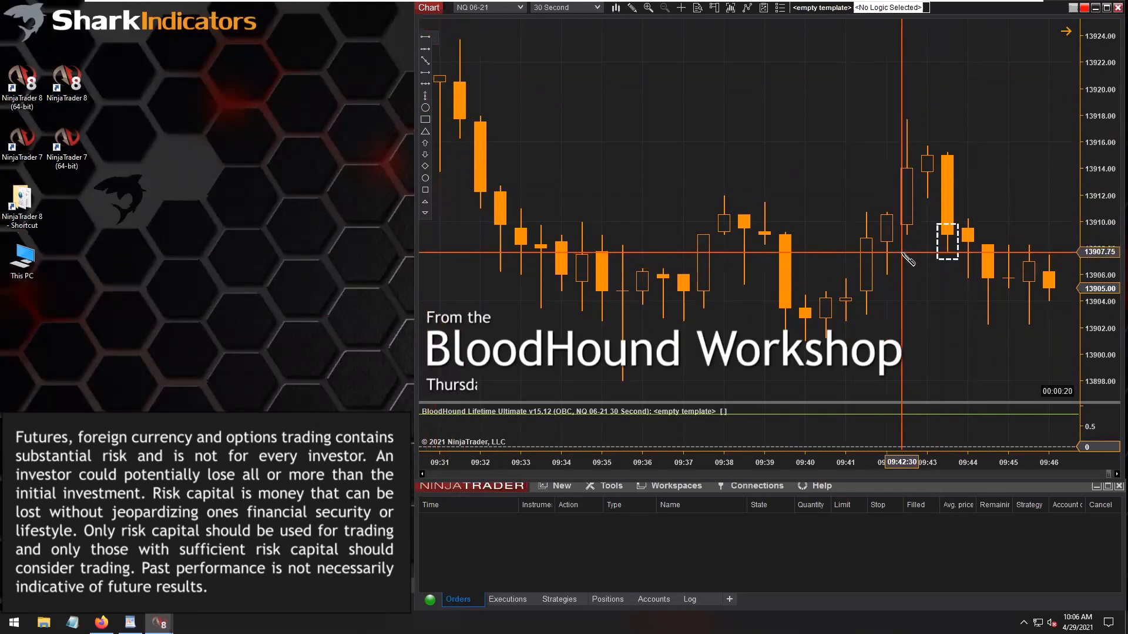
Step: Draw an arrow pointing at the dashed rectangle on the 09:43:30 bar
click(938, 237)
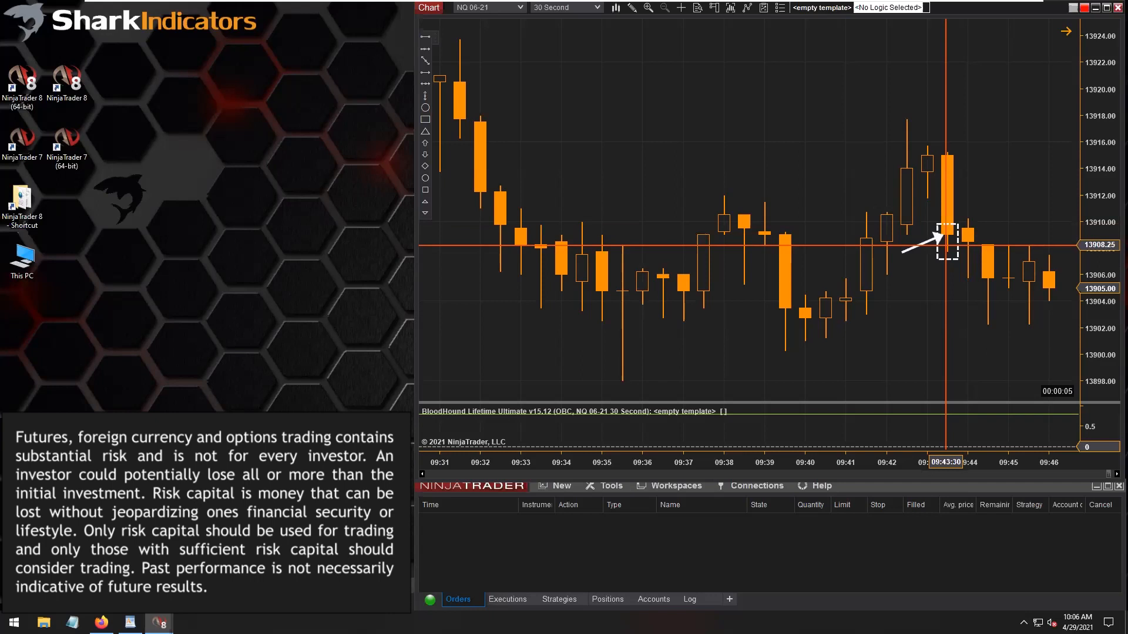
click(425, 108)
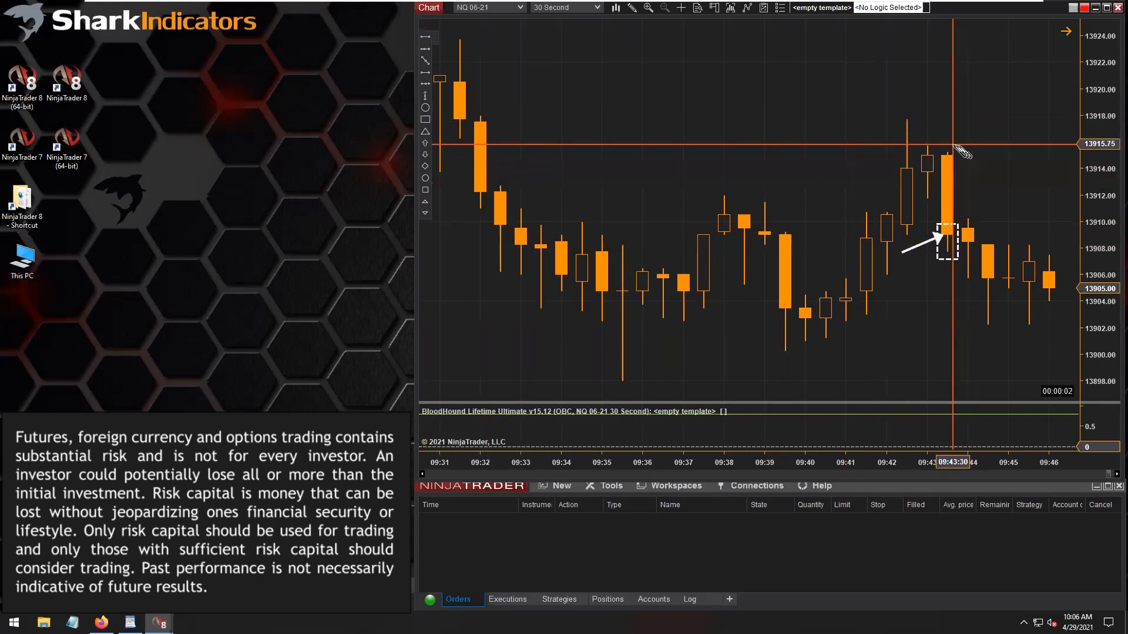
drag(959, 144, 930, 181)
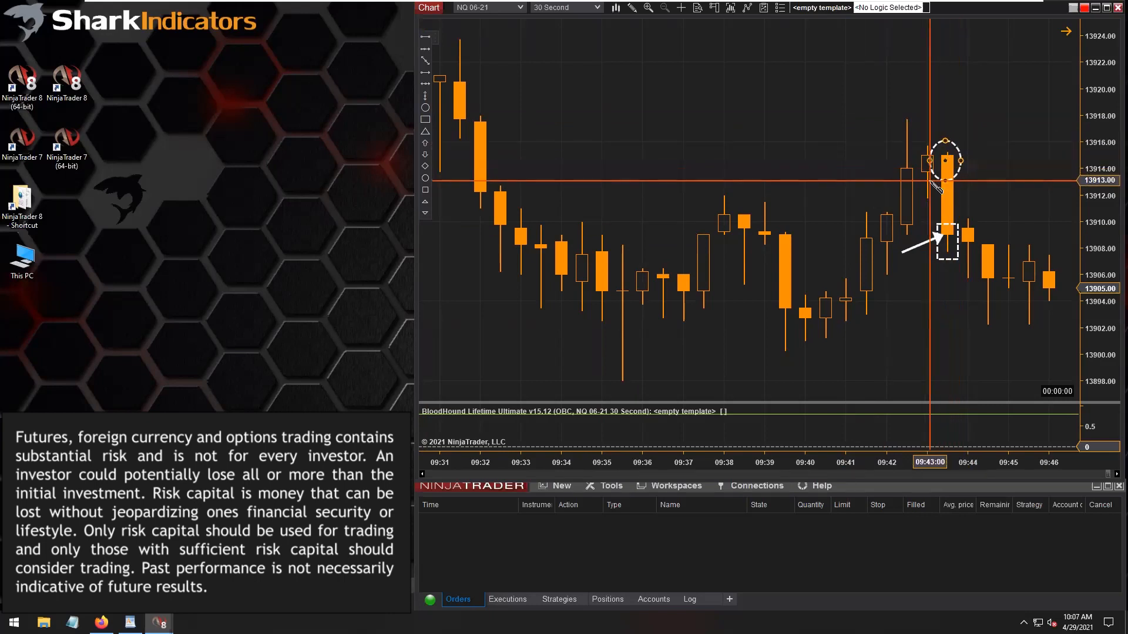
click(936, 180)
click(959, 156)
key(Delete)
Step: Duplicate the dashed rectangle and its arrow, placing the copies at the upper part of the 09:45:30 bar
click(958, 250)
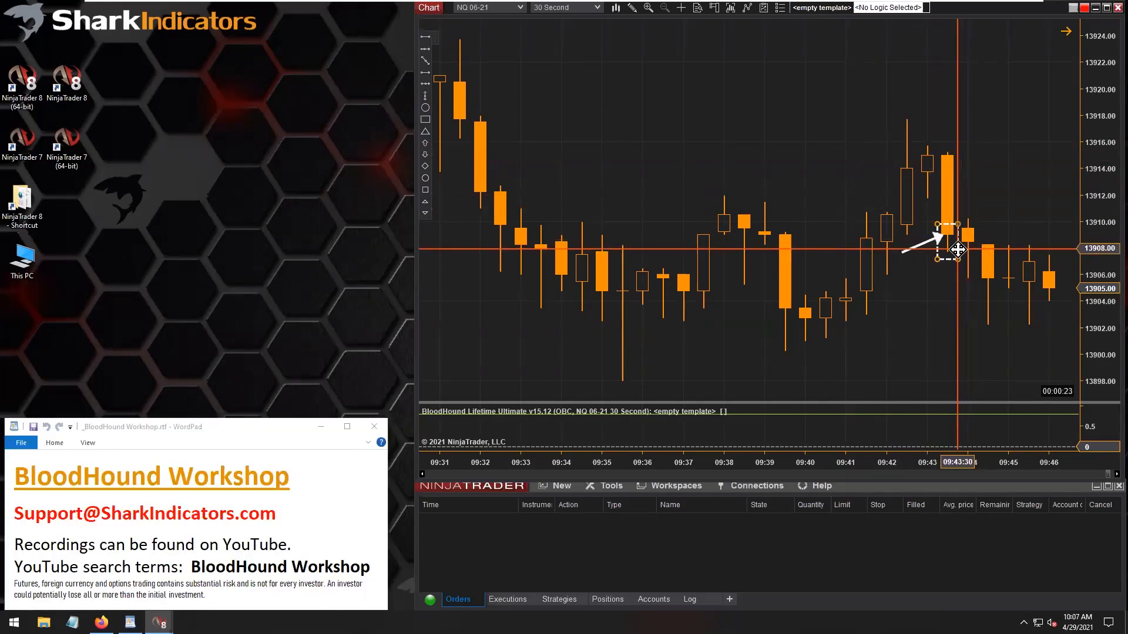
key(ctrl+c)
key(ctrl+v)
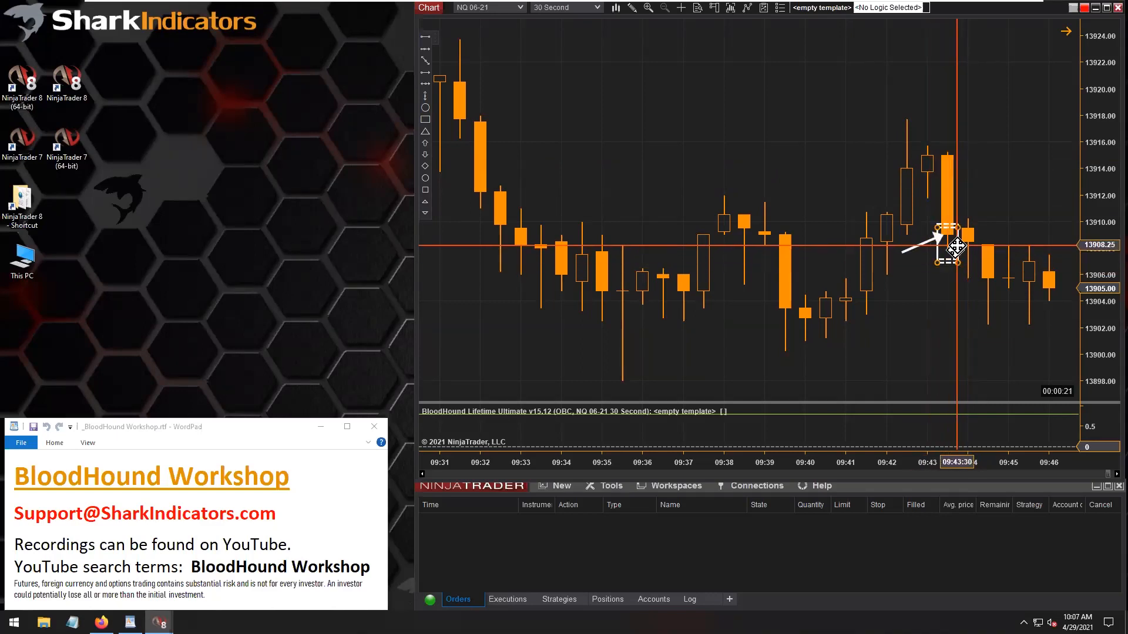
drag(957, 246, 1038, 251)
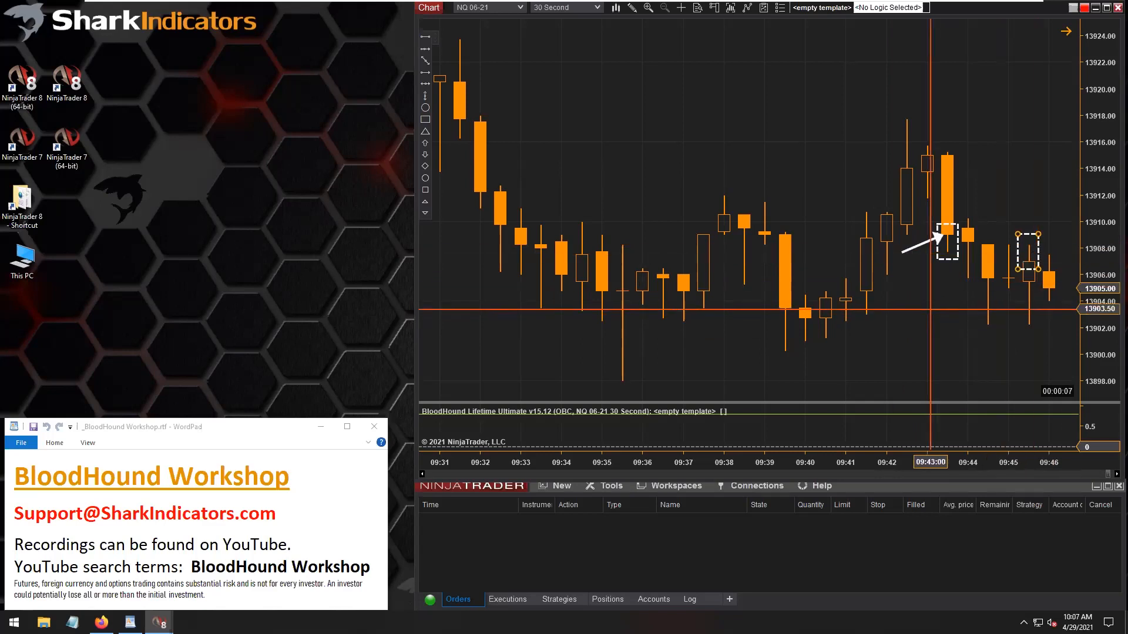
click(920, 245)
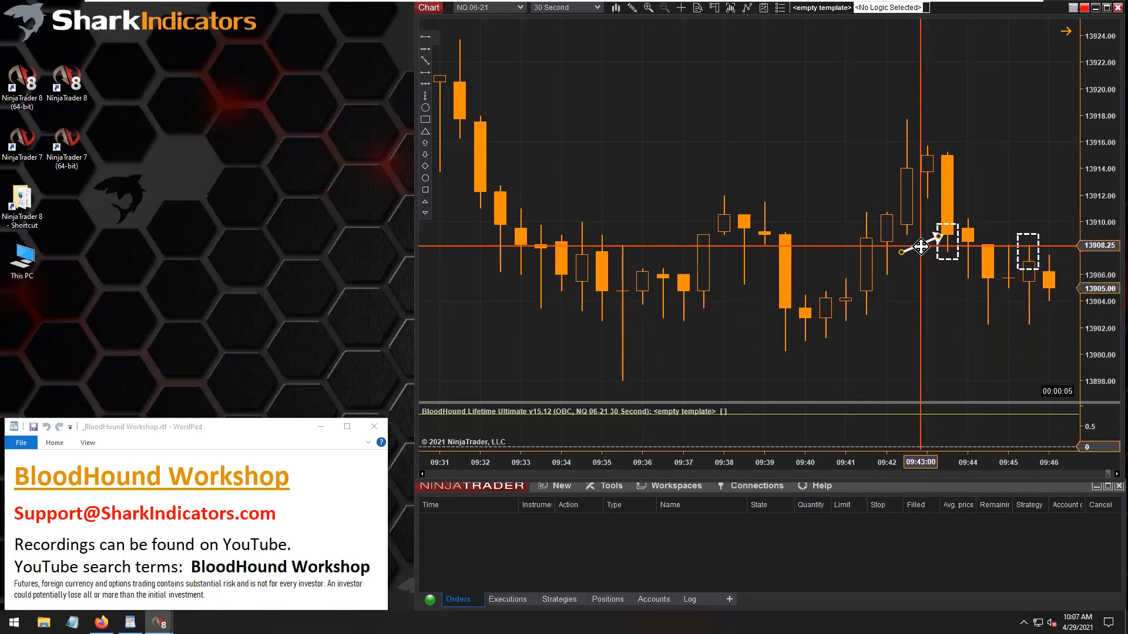
drag(920, 246, 1004, 274)
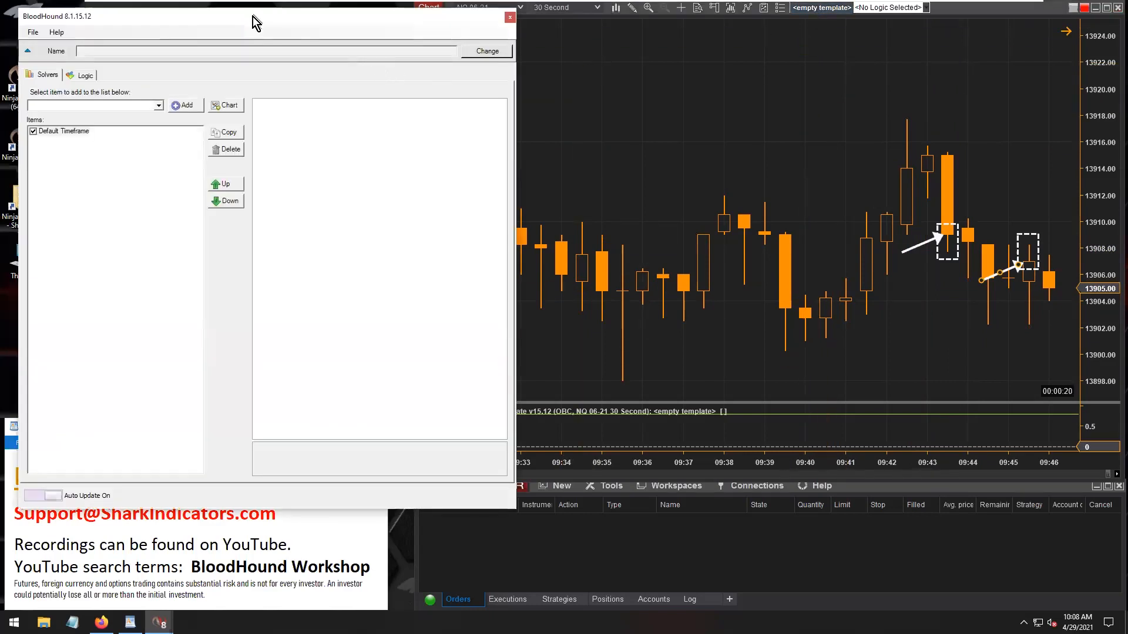
Step: Save the empty BloodHound template as Si-BHWorkshop20210429 in the BloodHound templates folder
drag(254, 22, 236, 18)
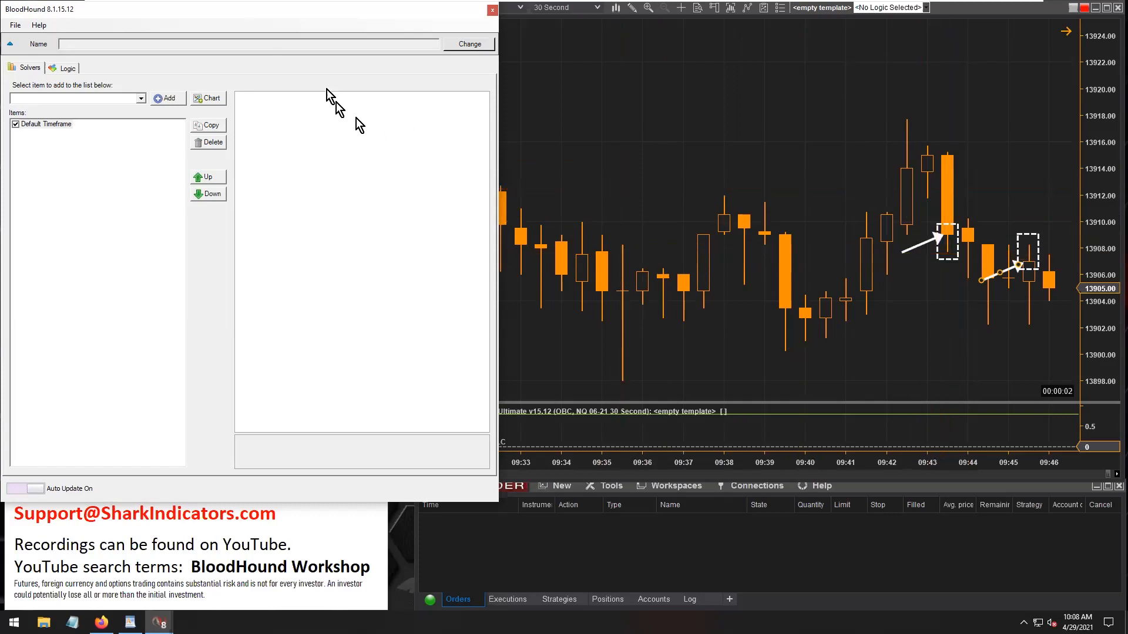
mouse_move(272, 9)
mouse_down()
mouse_move(269, 30)
mouse_move(272, 8)
mouse_up()
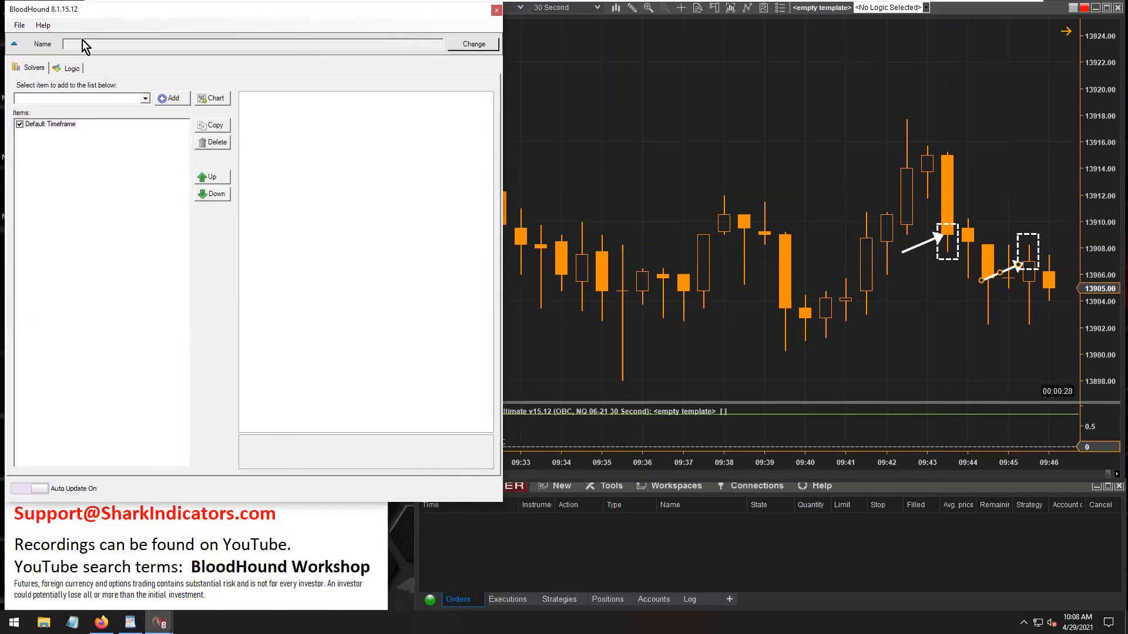
click(79, 44)
mouse_move(99, 14)
mouse_down()
mouse_move(109, 28)
mouse_move(101, 8)
mouse_up()
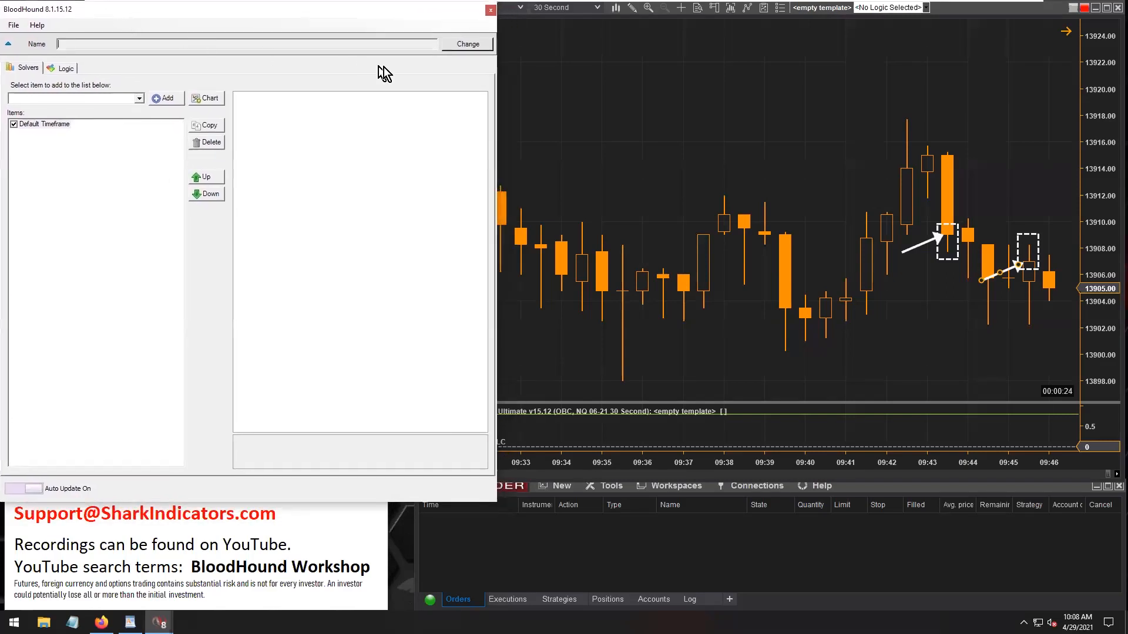
click(457, 47)
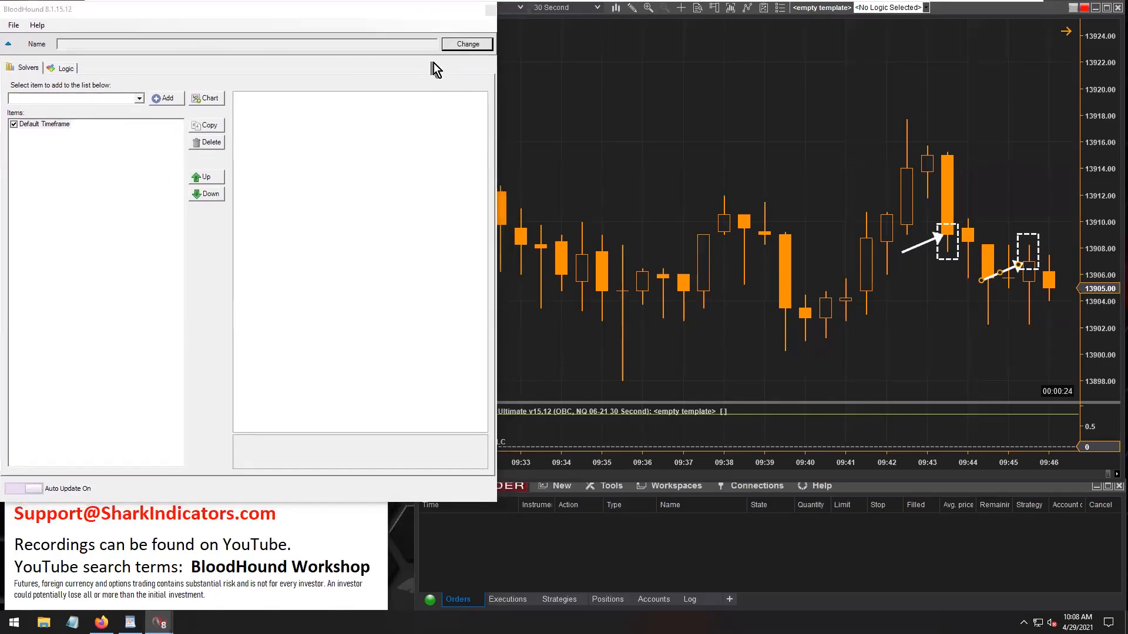
click(269, 105)
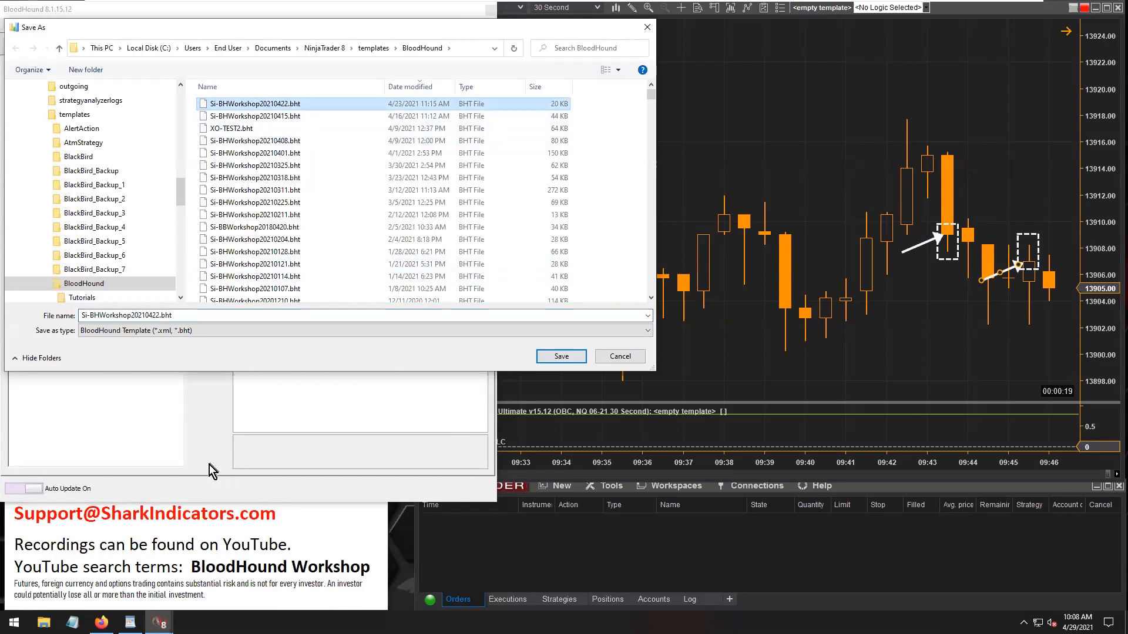
click(561, 357)
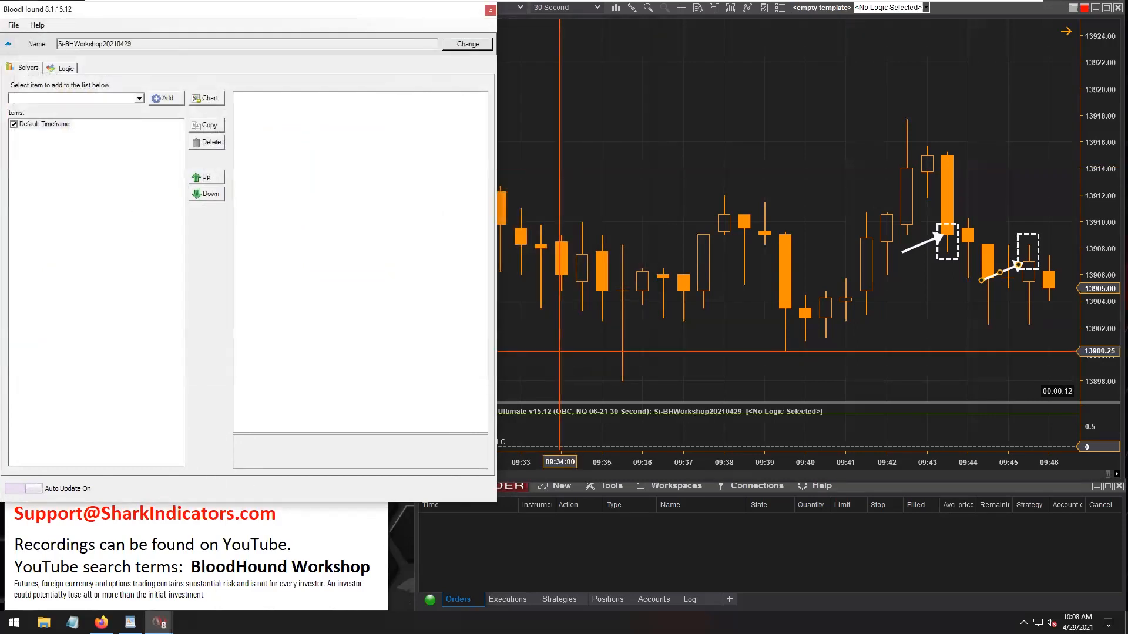
click(118, 43)
mouse_move(118, 43)
mouse_down()
mouse_move(133, 44)
mouse_move(75, 43)
mouse_move(132, 44)
mouse_up()
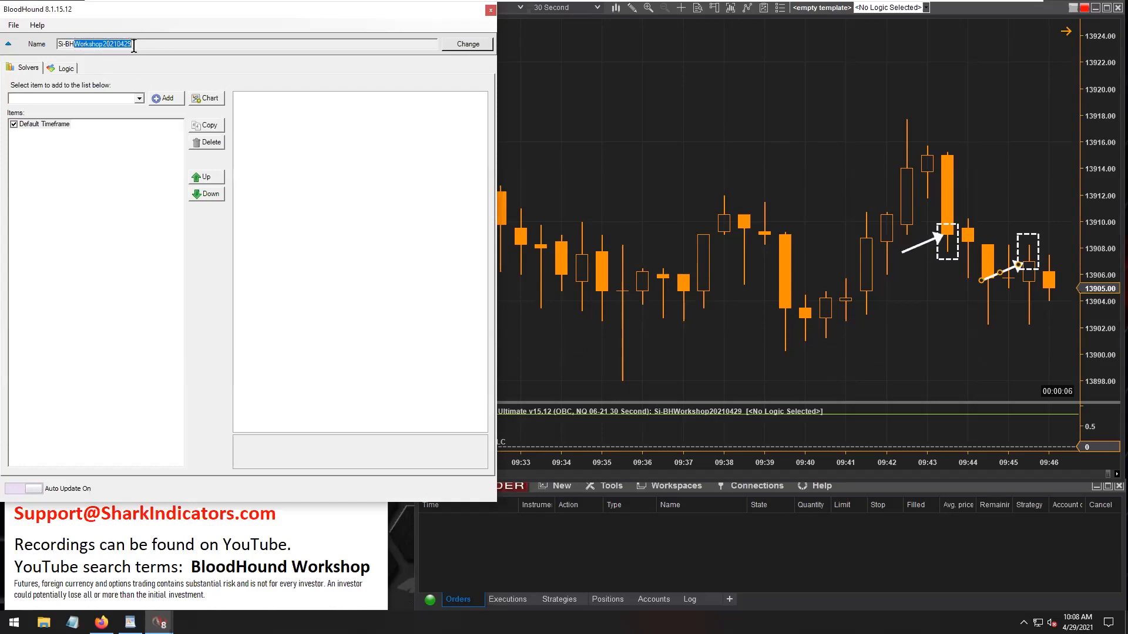
click(135, 44)
double_click(106, 43)
Step: Create a new logic in the template and name it "Close at top/bottom 1/3 of bar"
click(66, 69)
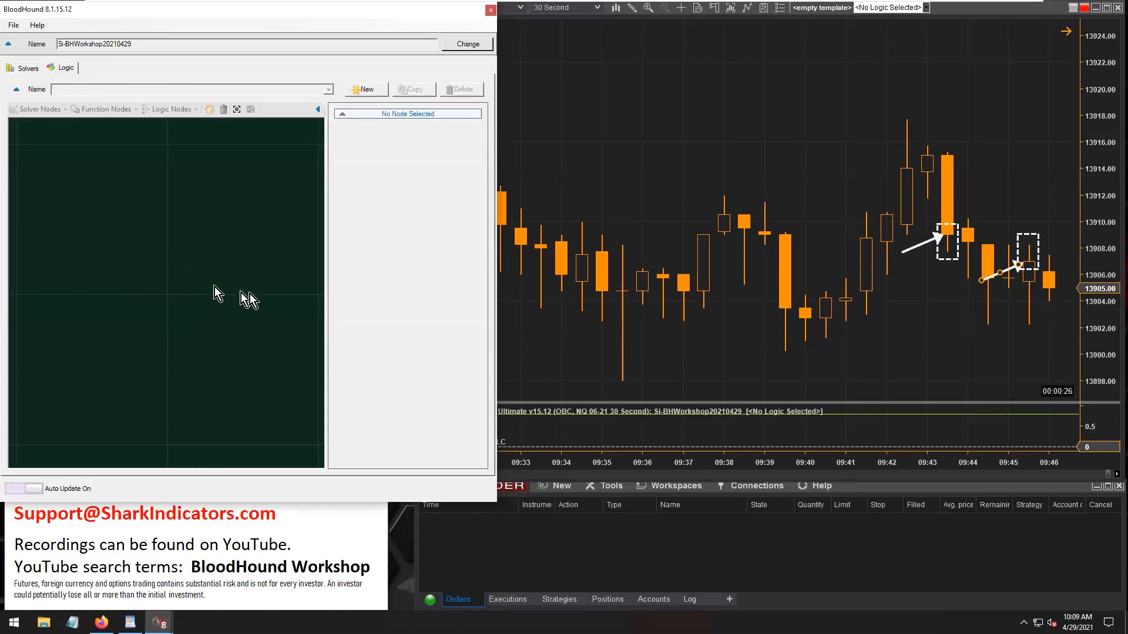
click(365, 90)
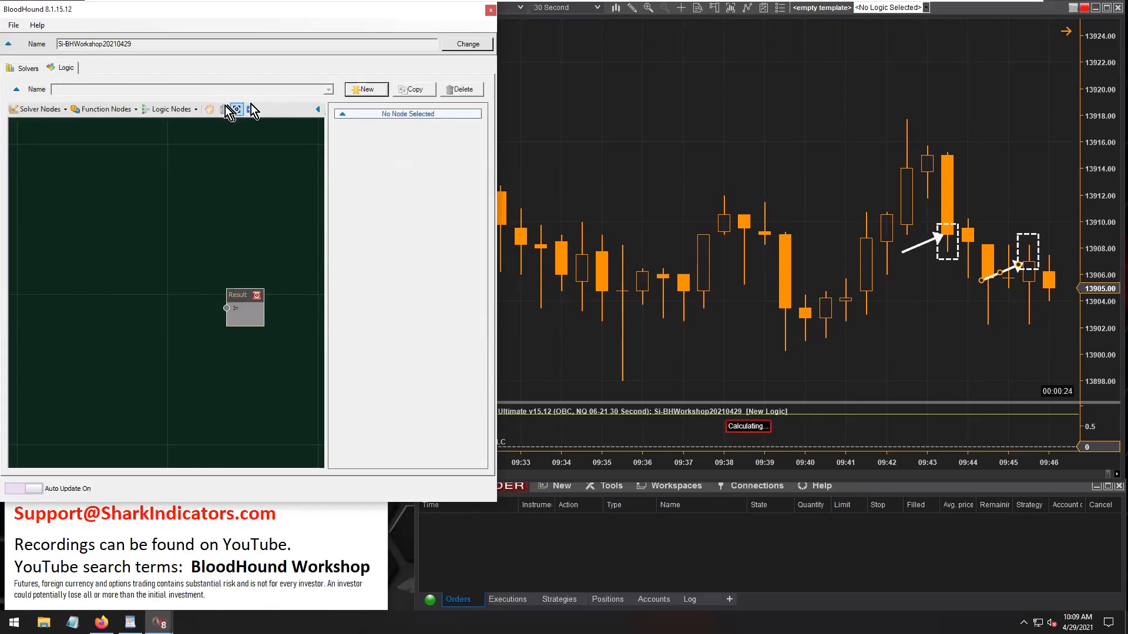
click(92, 89)
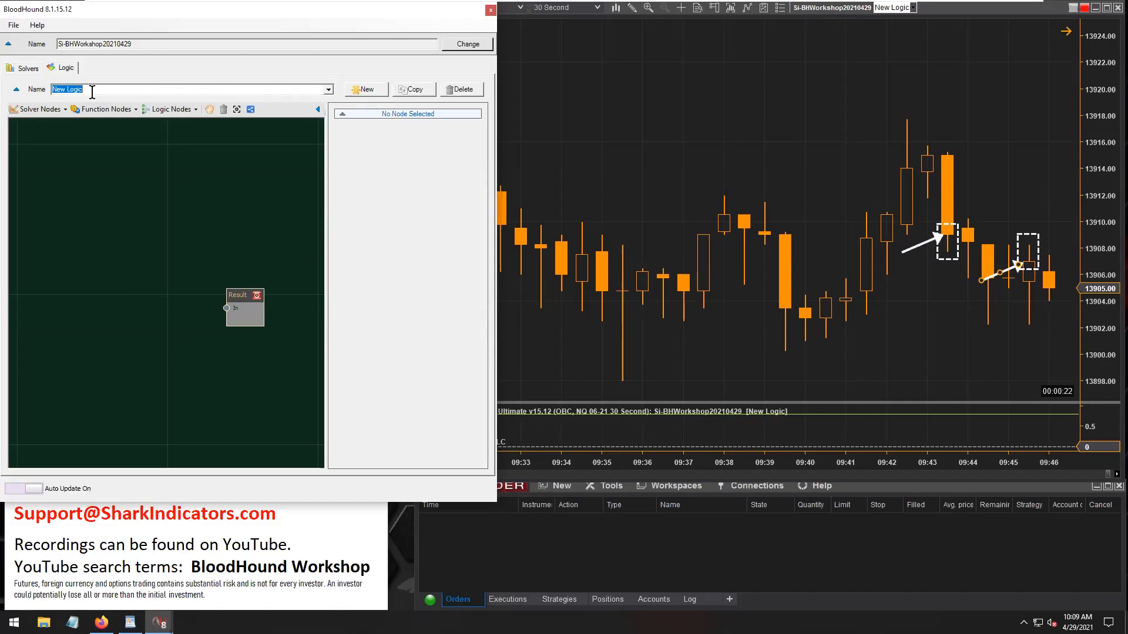
text(Close at top/bottom 1/3 of bar)
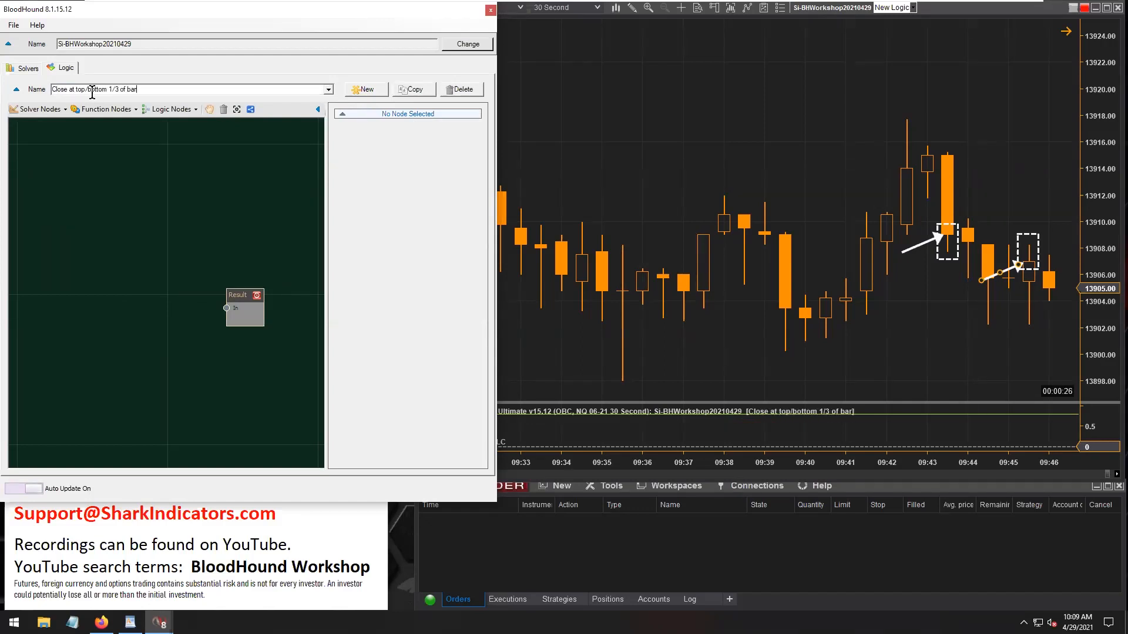
click(118, 172)
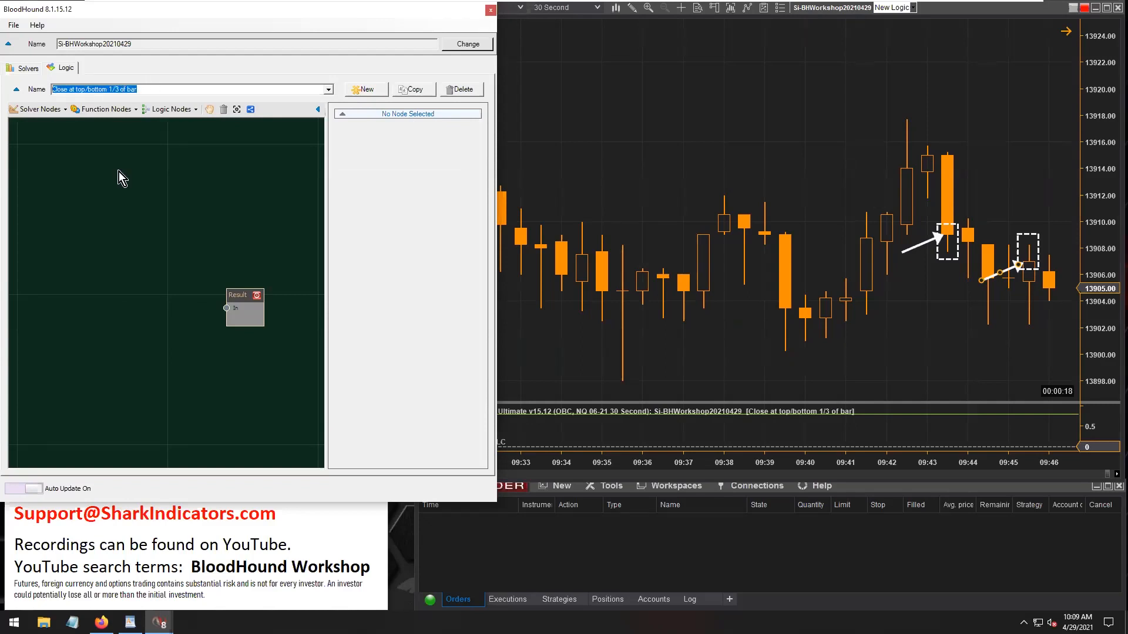
click(119, 172)
Step: Add an Indicator Comparison solver node to the logic and connect its output to the Result node
click(53, 111)
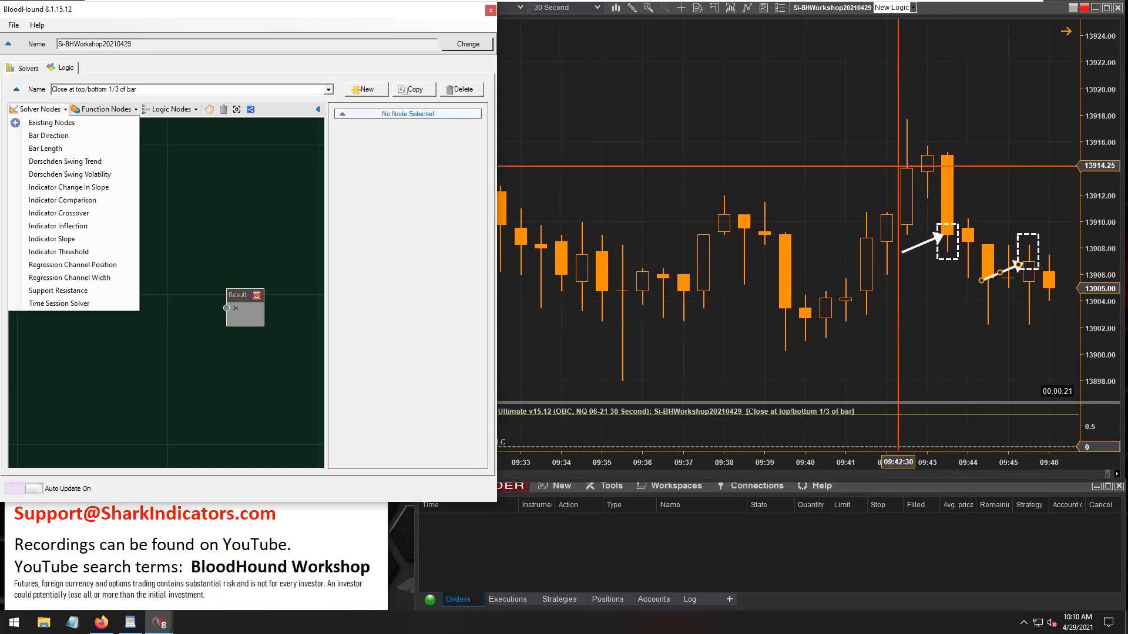
click(75, 200)
click(121, 292)
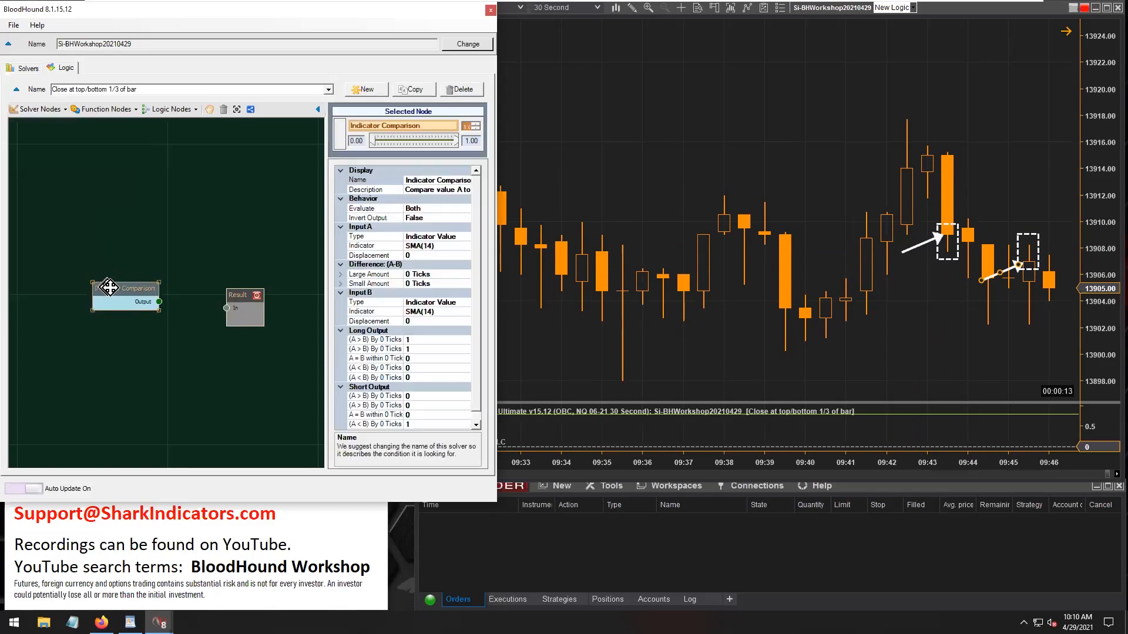
drag(170, 306, 226, 308)
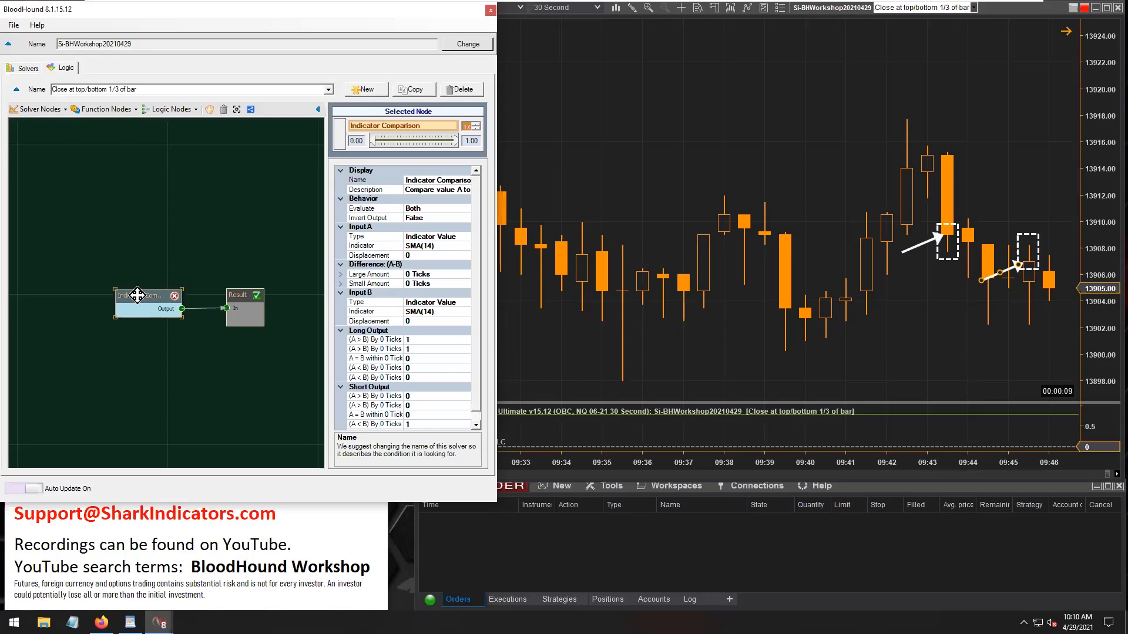
Step: Rename the Indicator Comparison node to "Close @ T/B 33% Comp"
click(422, 180)
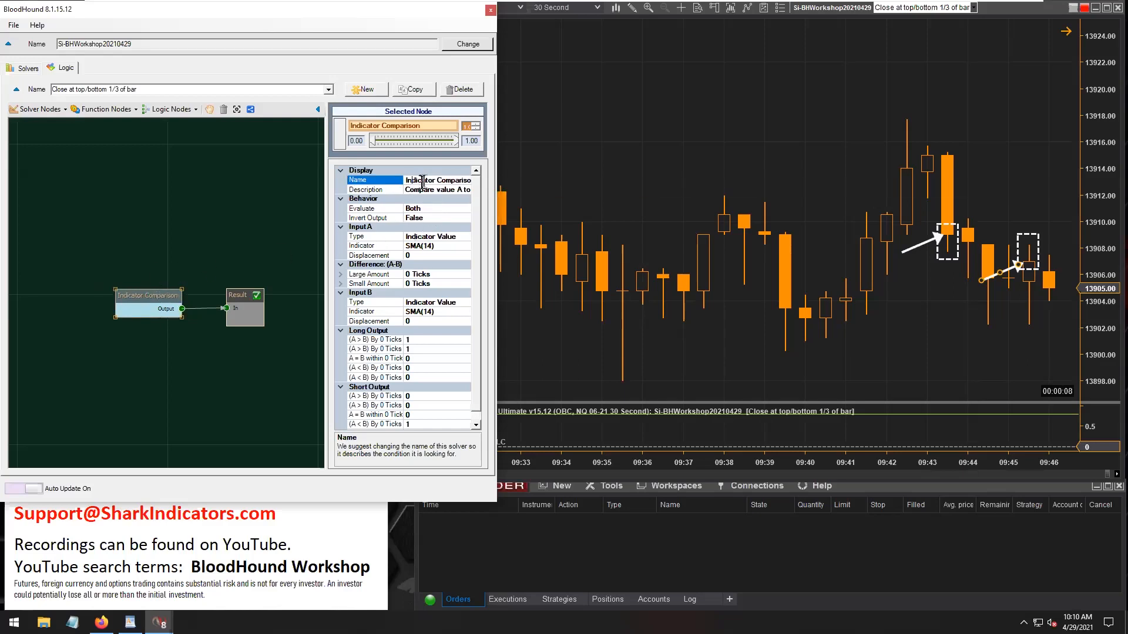
double_click(412, 181)
text(Close T/B 3)
click(424, 180)
text(@)
drag(327, 225, 308, 230)
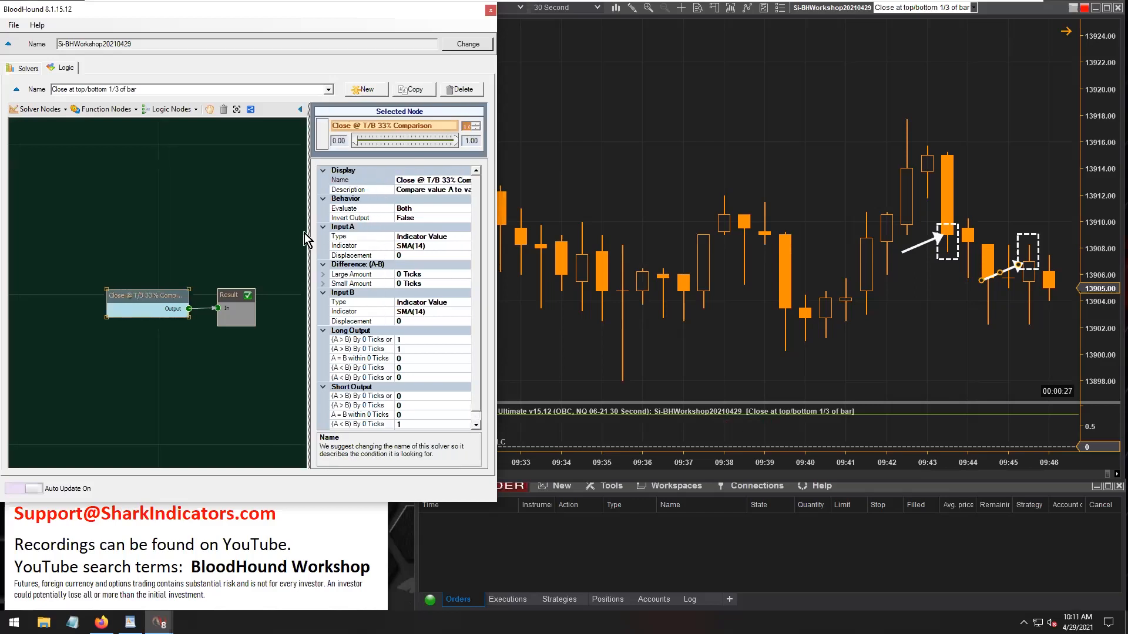
click(401, 189)
click(400, 180)
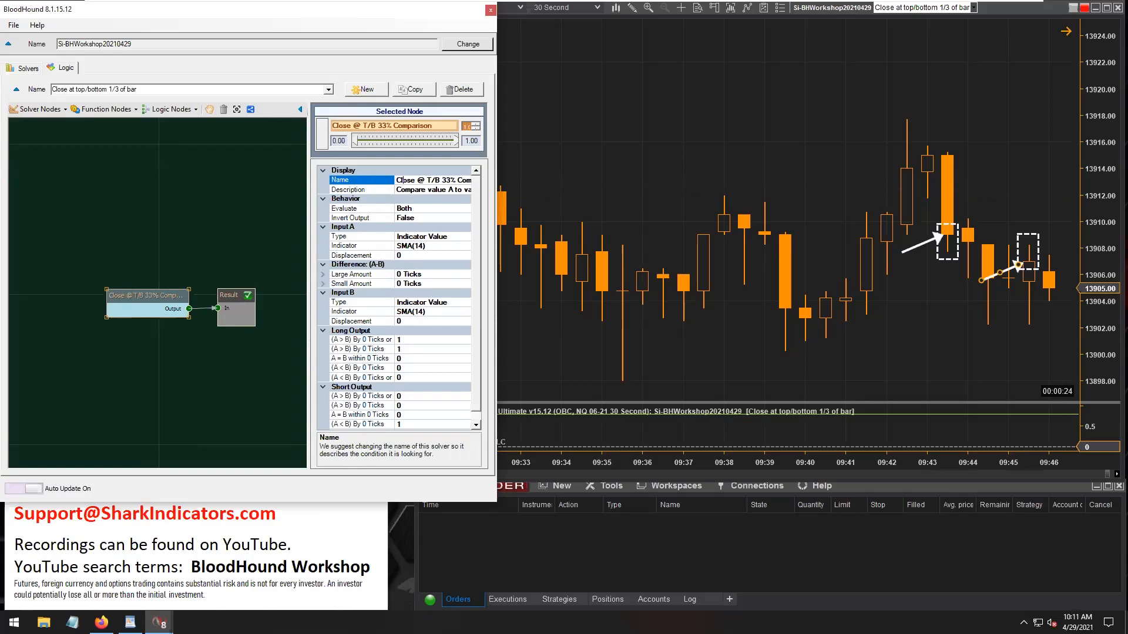
drag(397, 180, 412, 180)
click(421, 180)
click(424, 180)
double_click(446, 180)
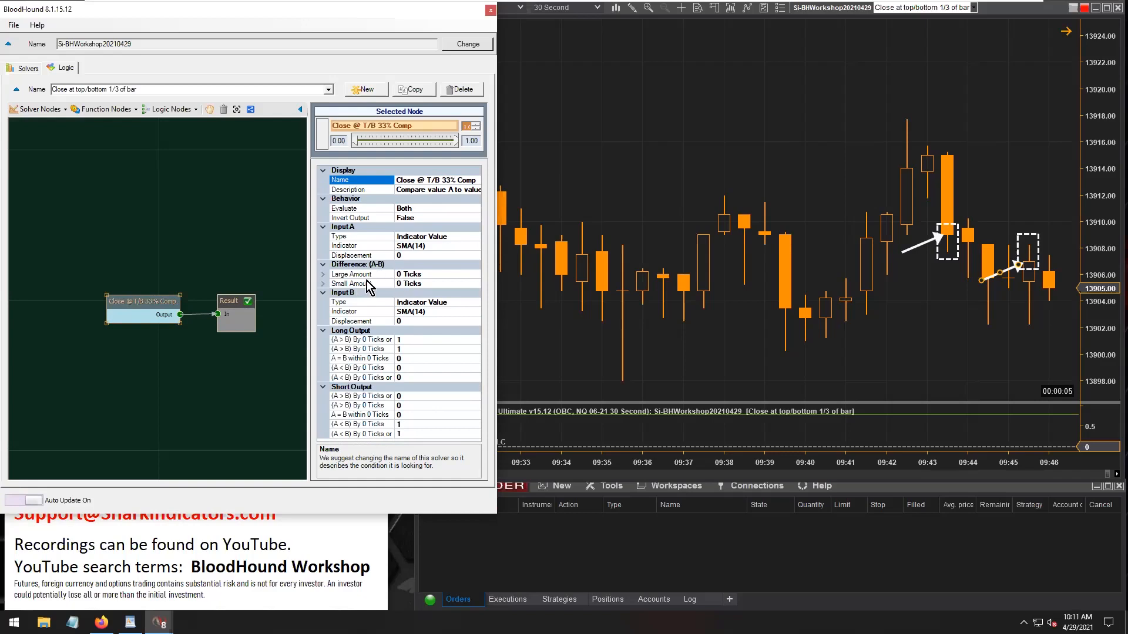
Step: Set the comparison node's Input A type to Price, with Close as the price for both long and short
click(342, 236)
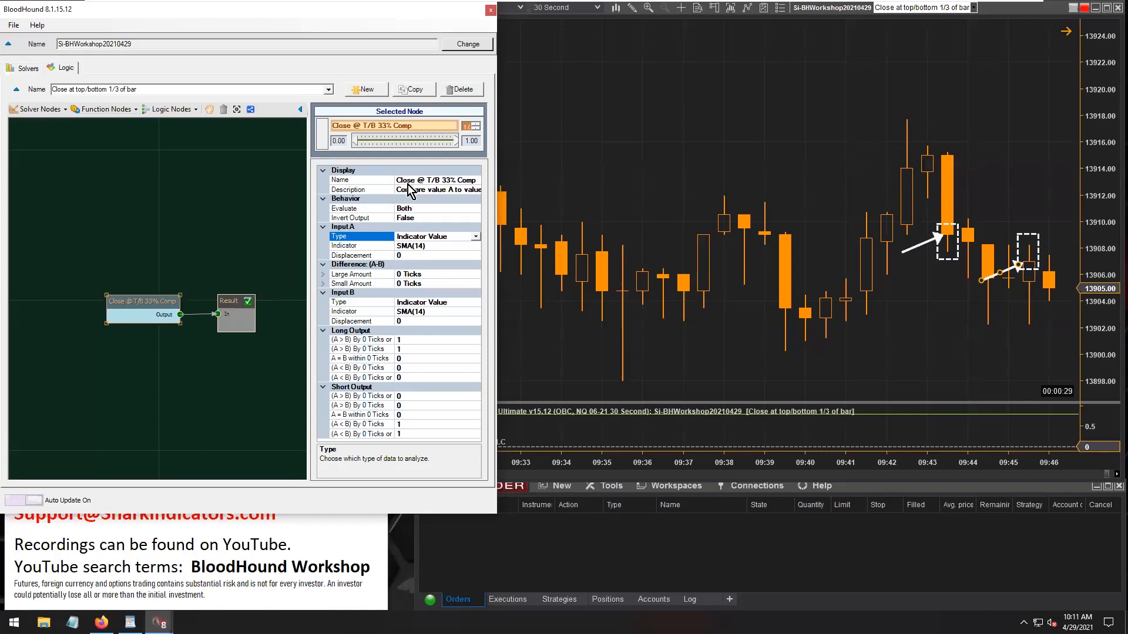
click(476, 236)
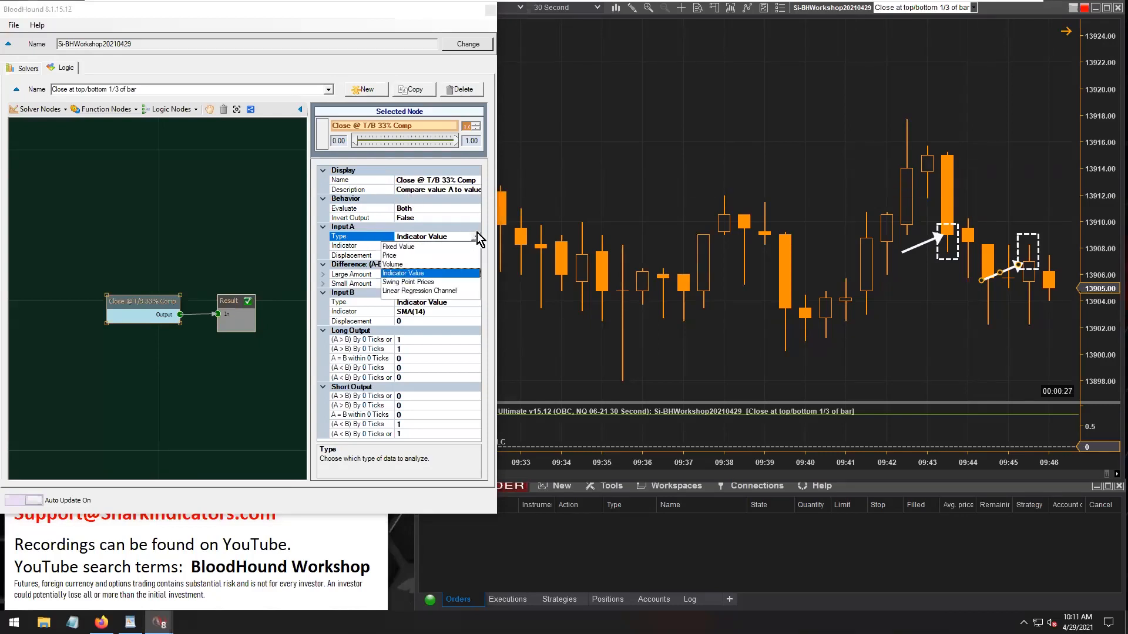
click(390, 257)
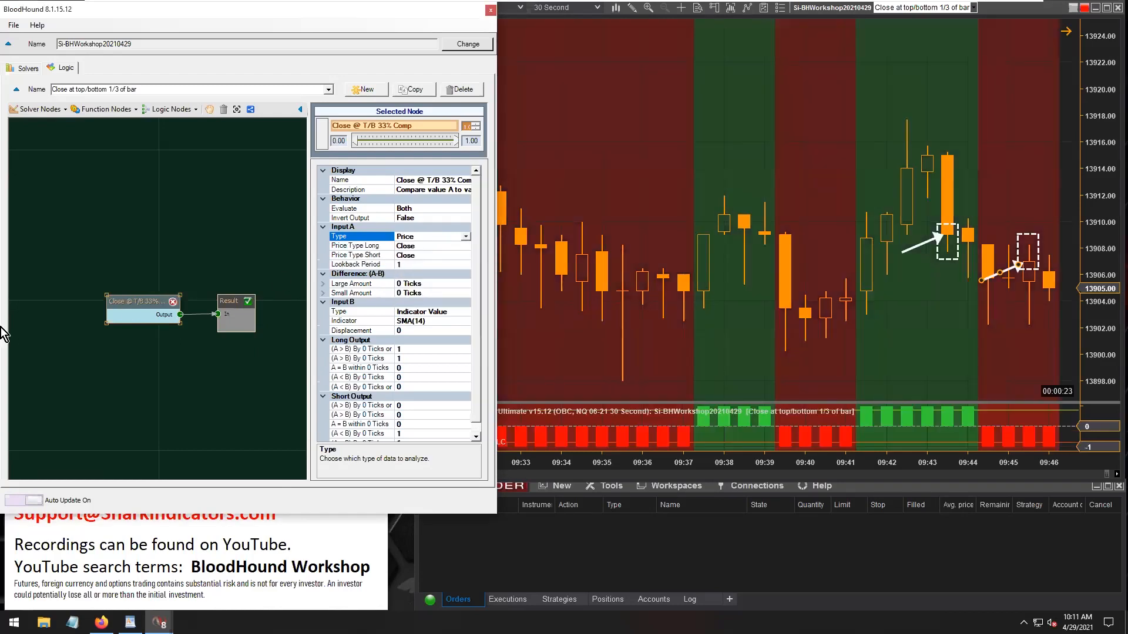
click(372, 246)
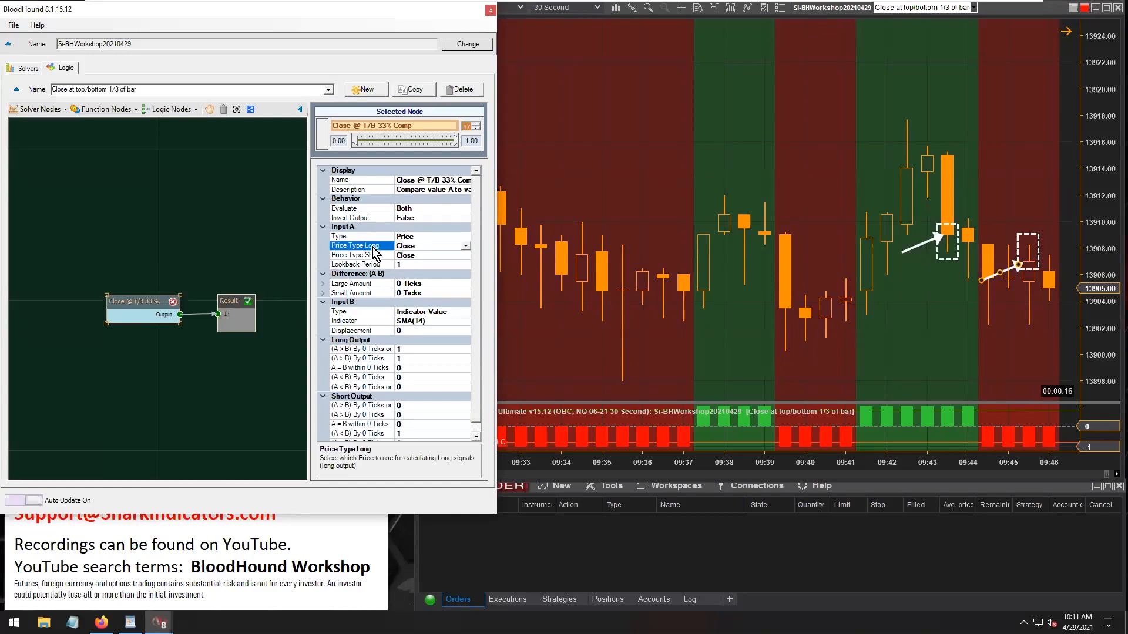
click(415, 255)
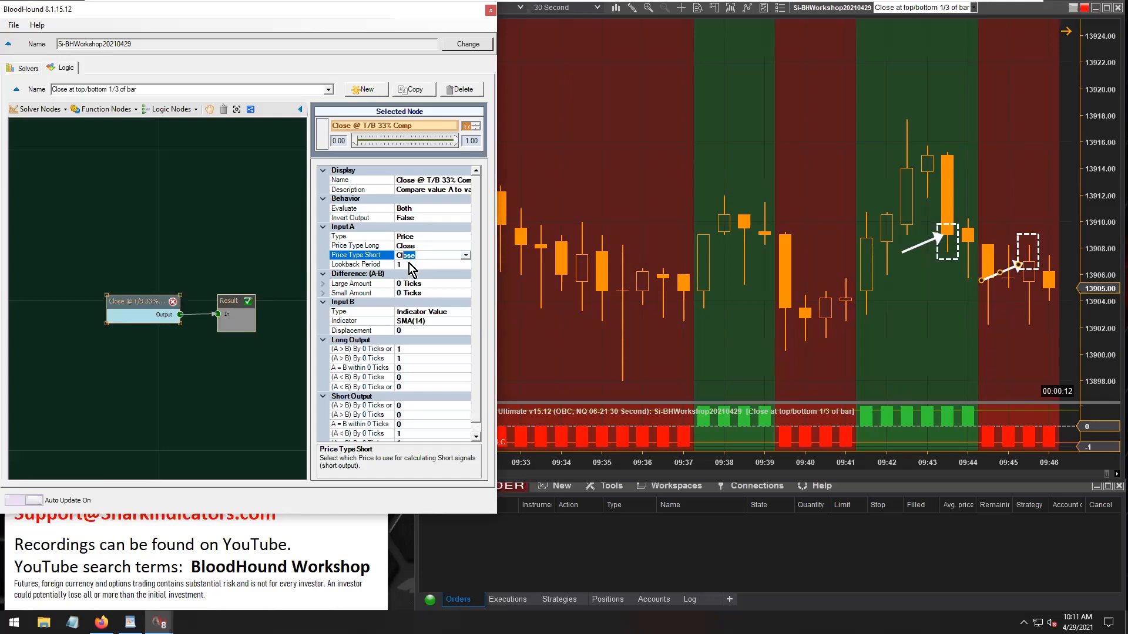
Step: Set the comparison node's Input B type to Price and select its Price Type Long setting
click(353, 341)
click(345, 303)
click(357, 312)
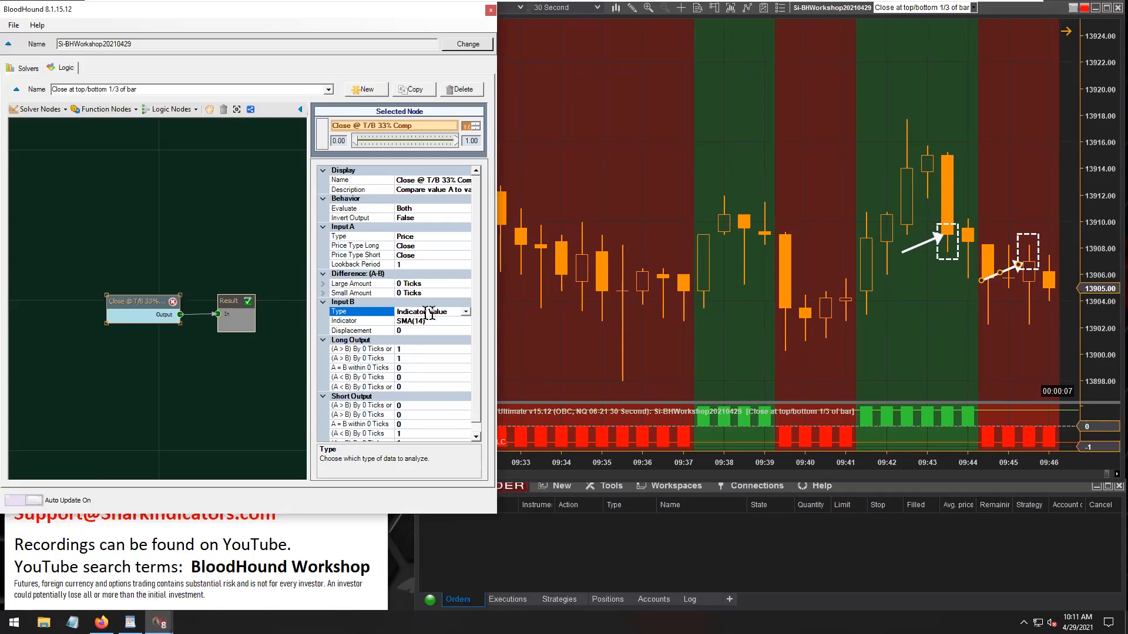
click(465, 312)
click(383, 331)
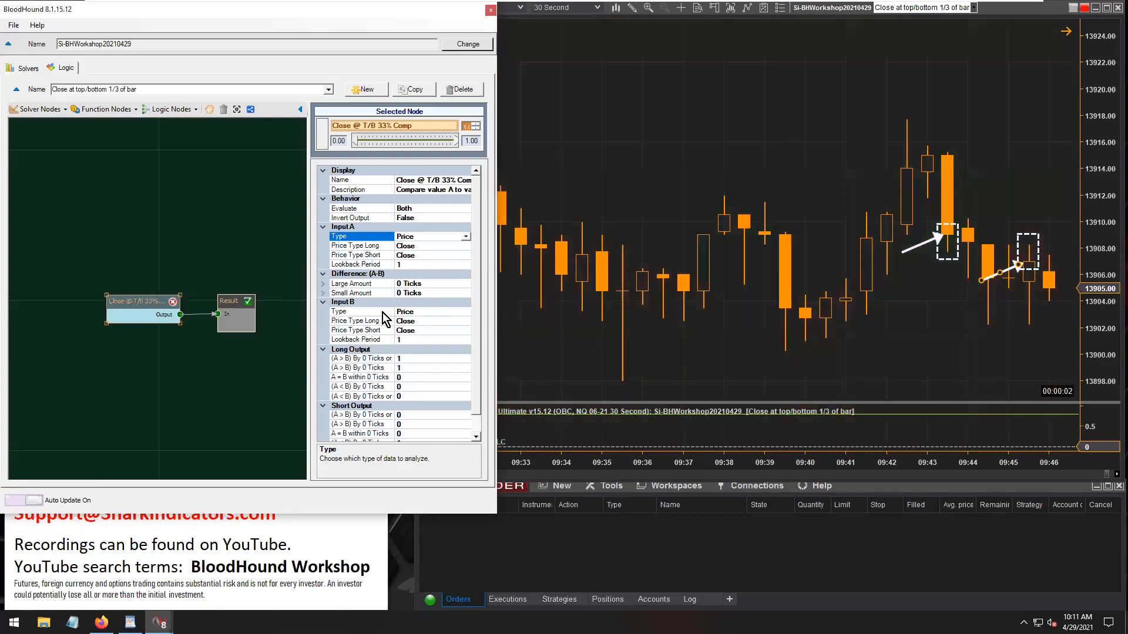
click(376, 321)
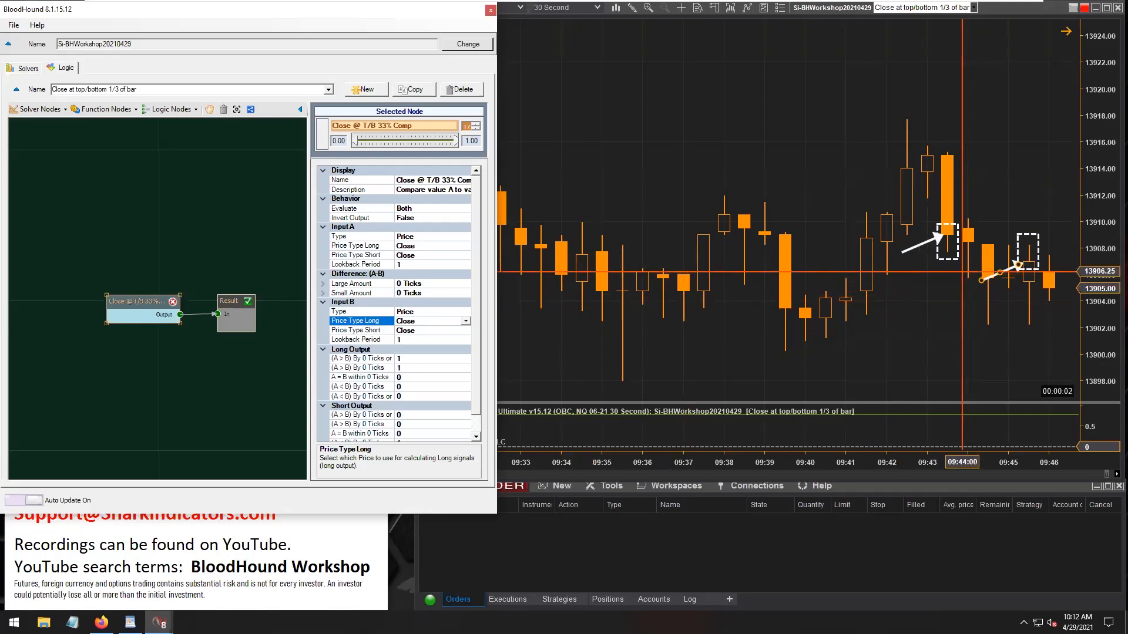
Step: Mark the chart with a red down arrow below the first boxed bar and a green up arrow above the second
click(641, 160)
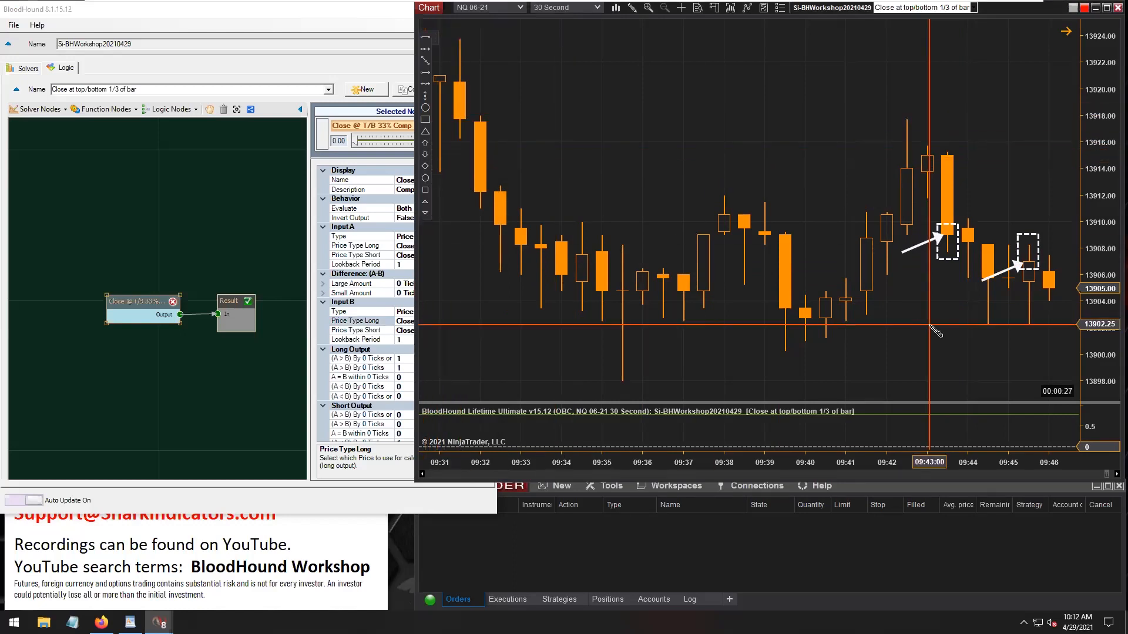
click(948, 284)
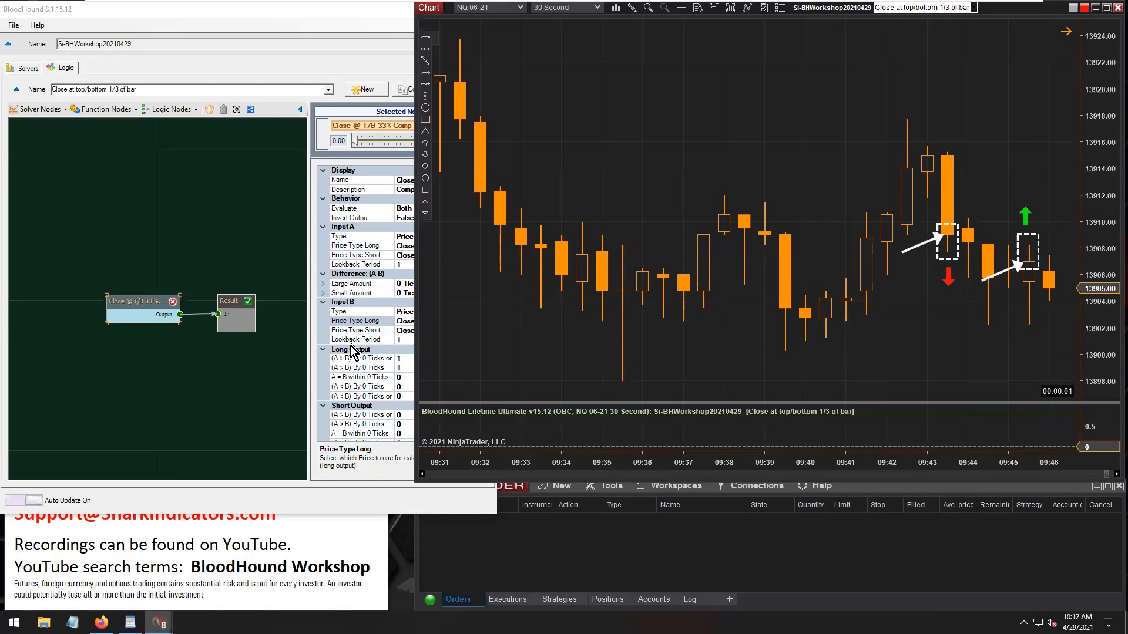
Step: Set Input B's price type to Low for long signals and High for short signals on the comparison node
click(338, 322)
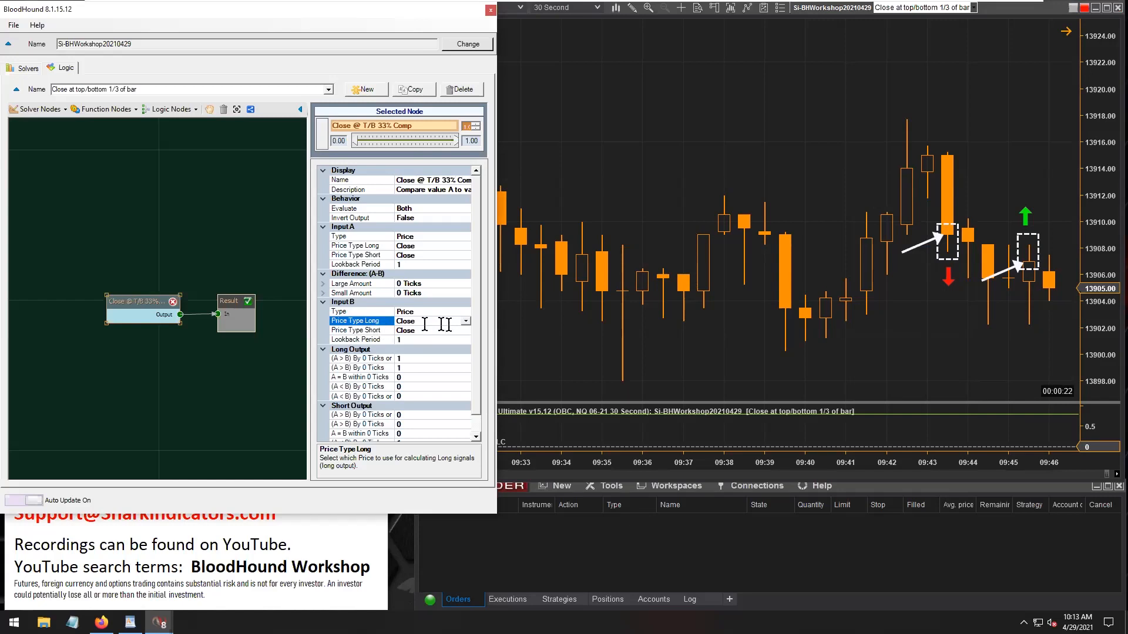
click(465, 322)
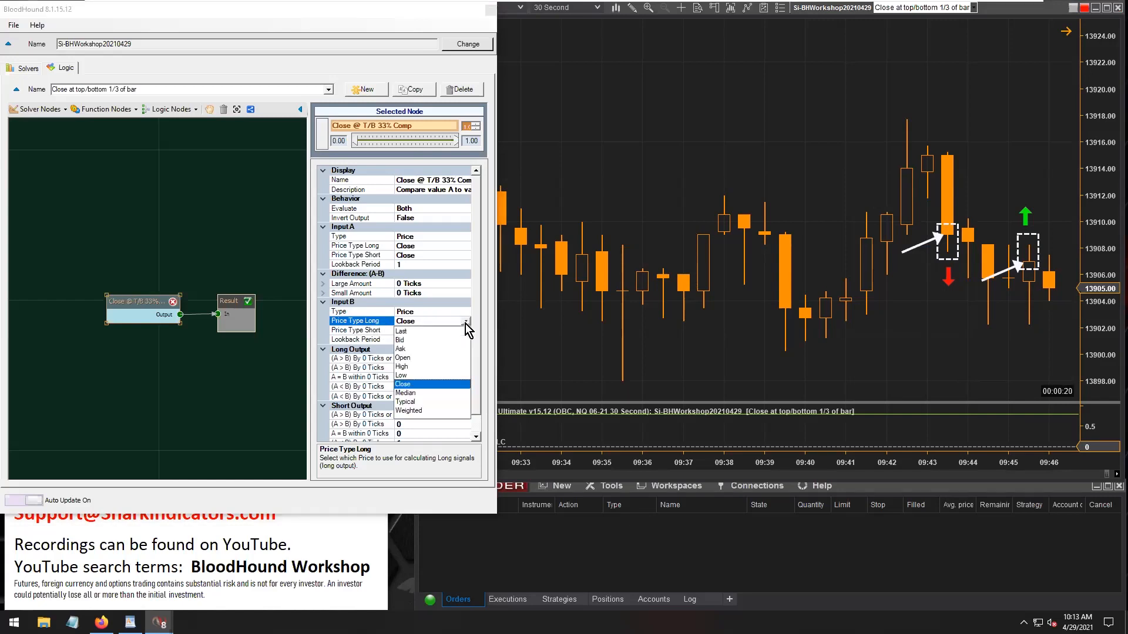
click(406, 376)
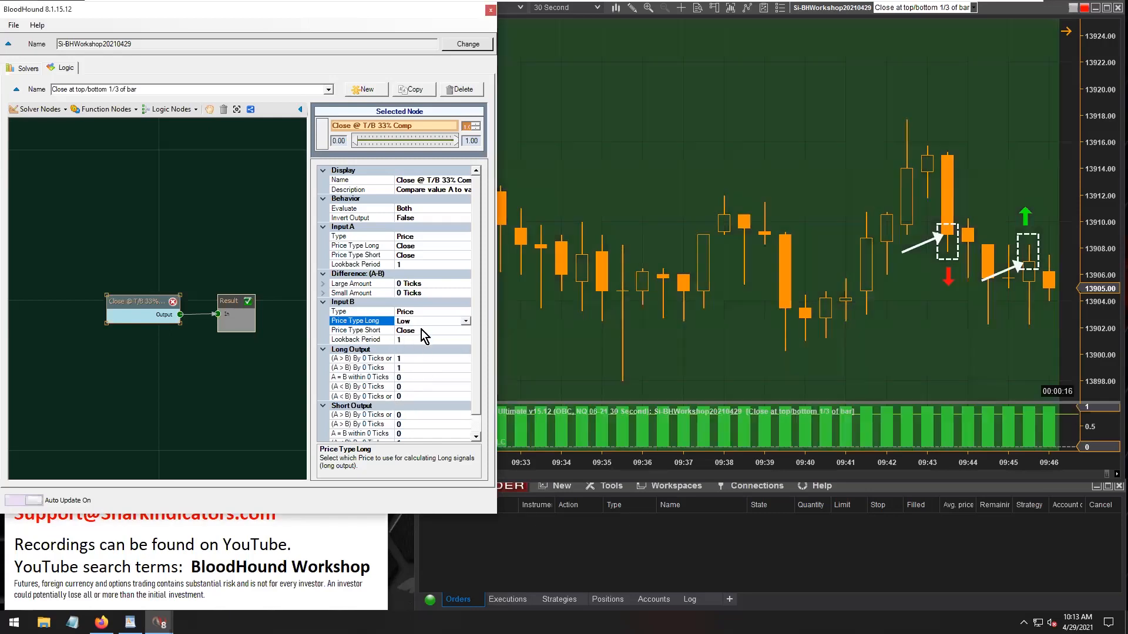
click(391, 331)
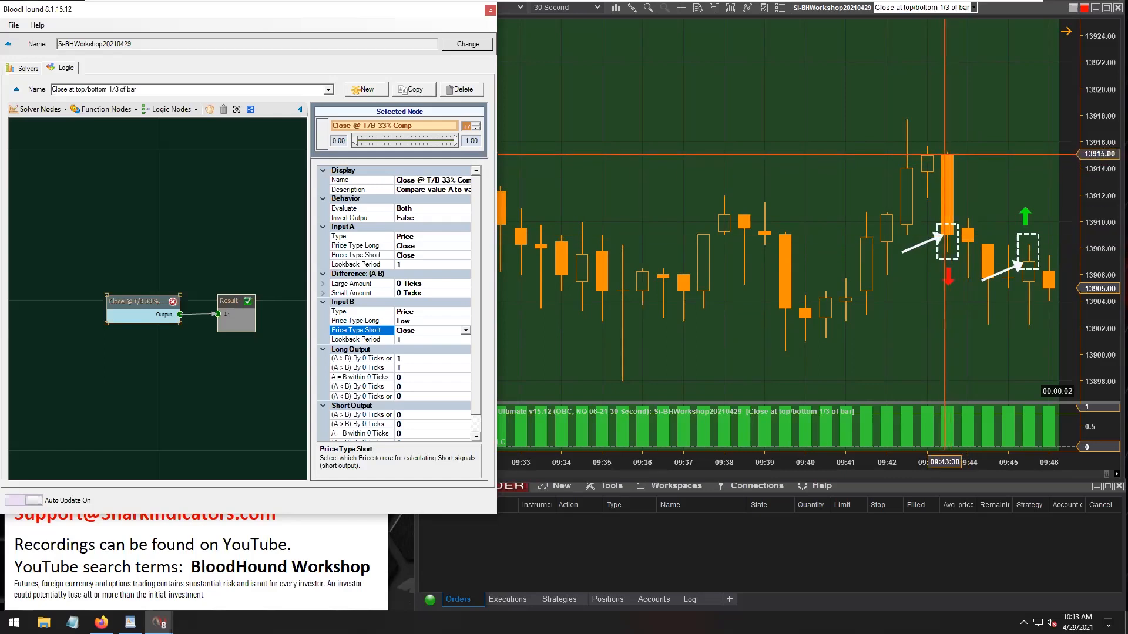
click(467, 331)
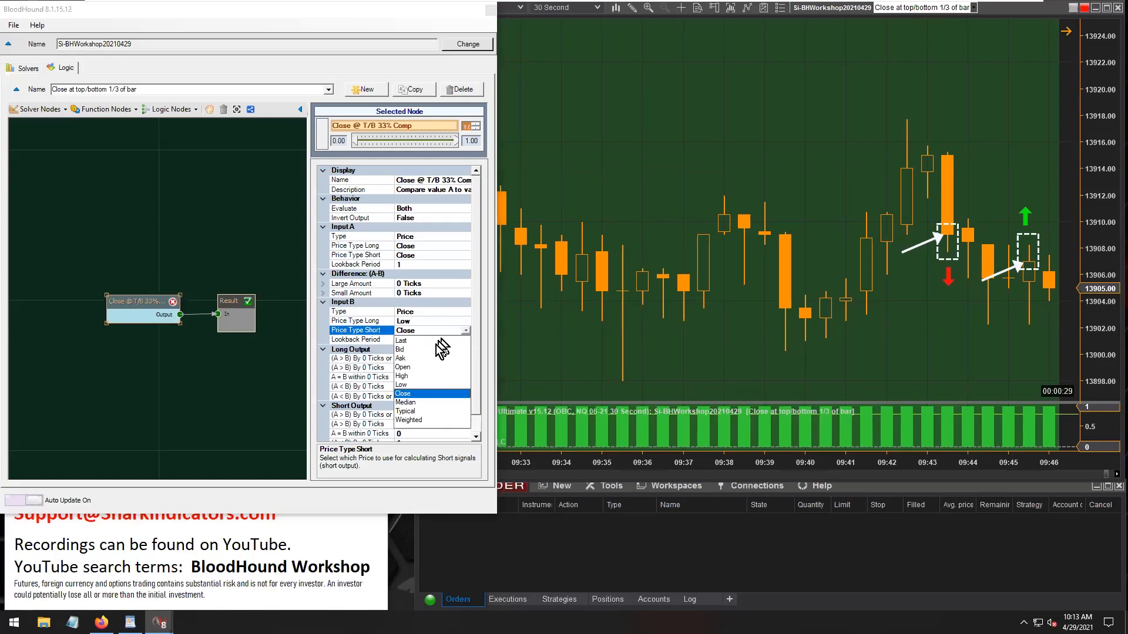
click(410, 376)
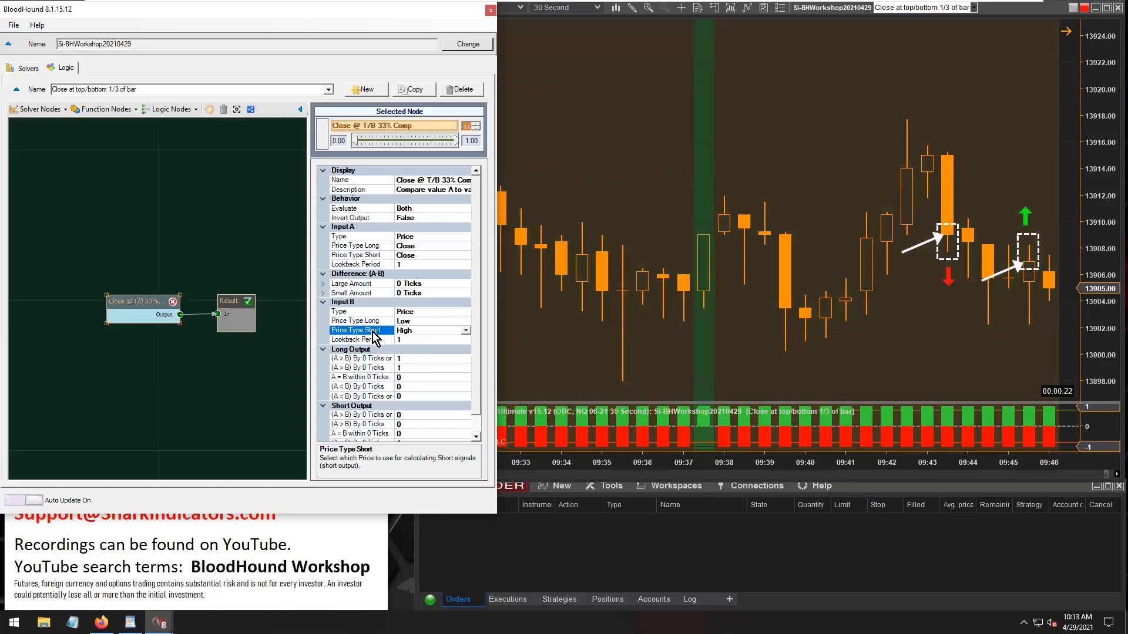
Step: Widen the node's settings area and examine the Long Output conditions alongside the price types of Input A and Input B
drag(396, 349, 410, 349)
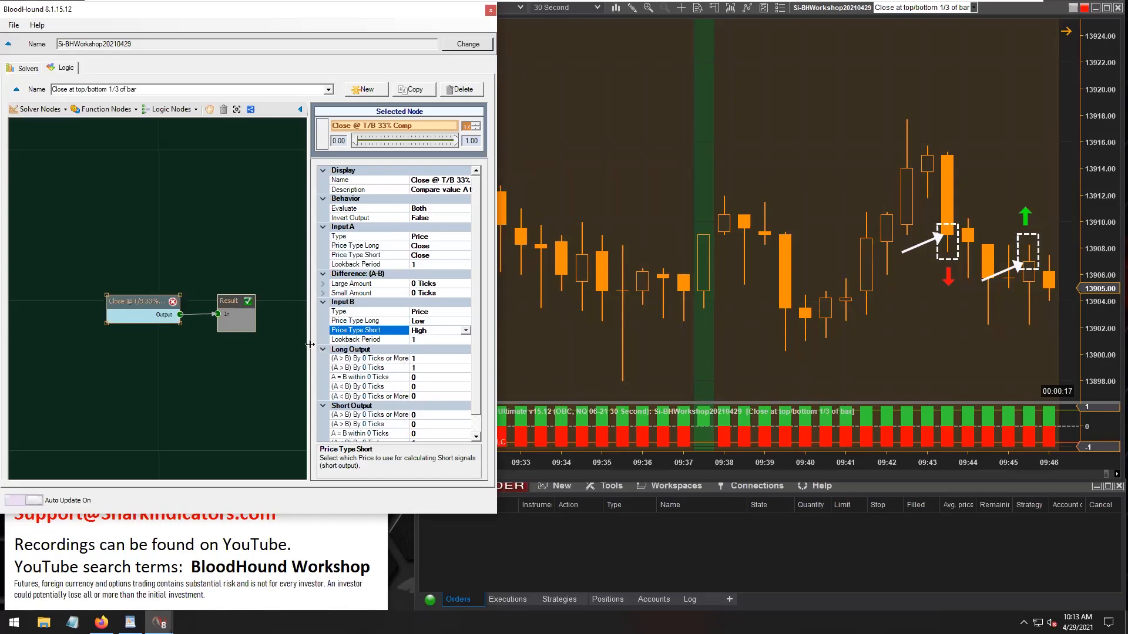
drag(310, 344, 286, 346)
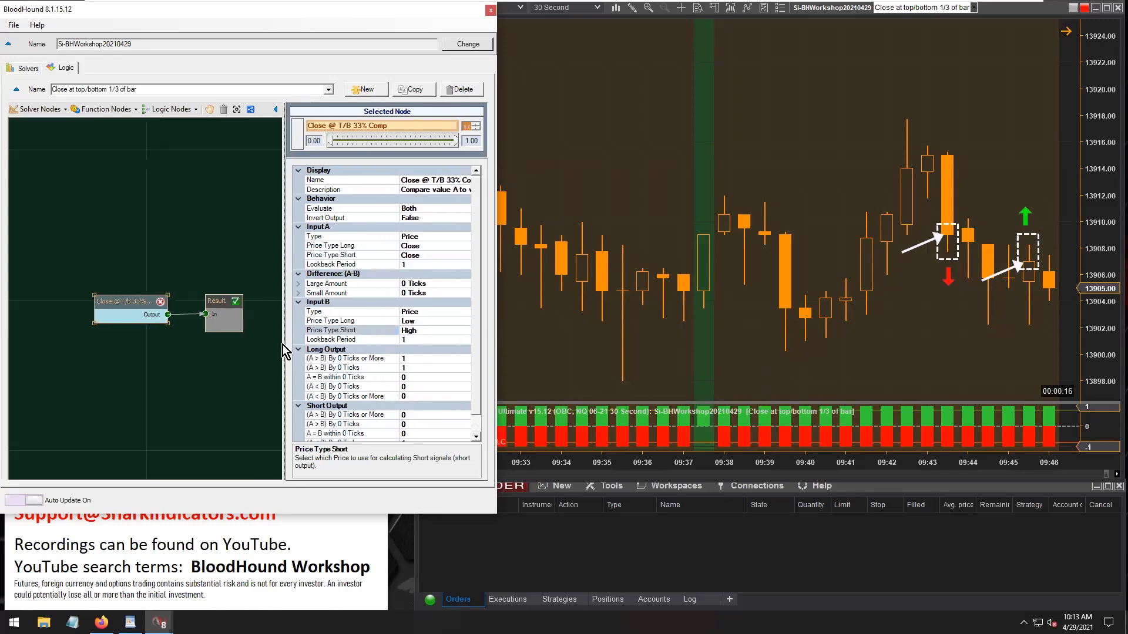
click(325, 359)
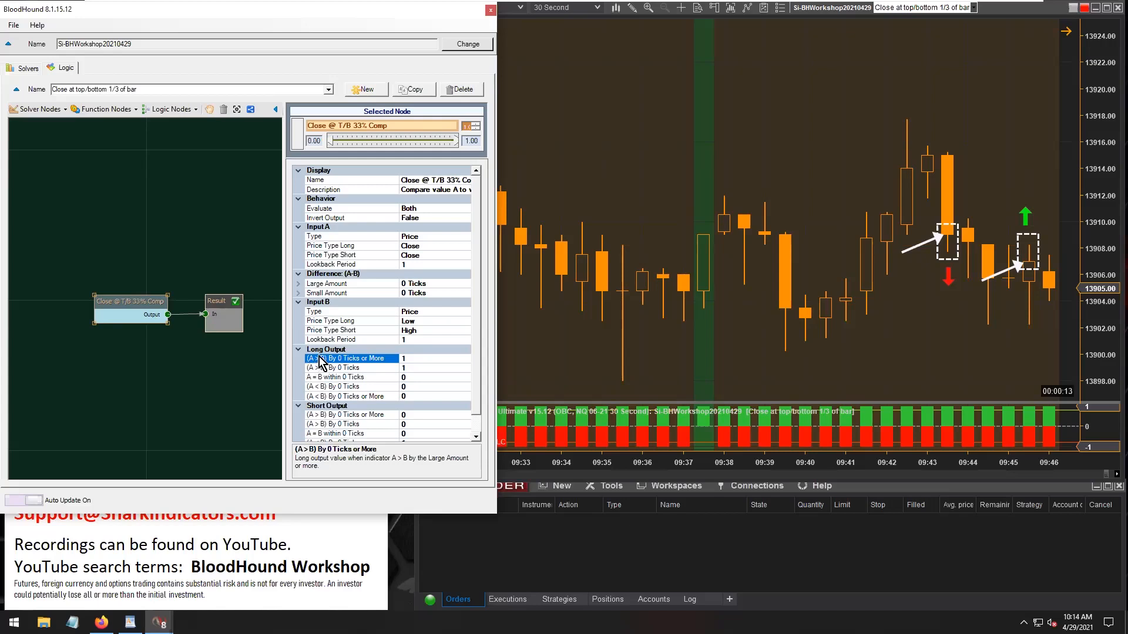
click(315, 397)
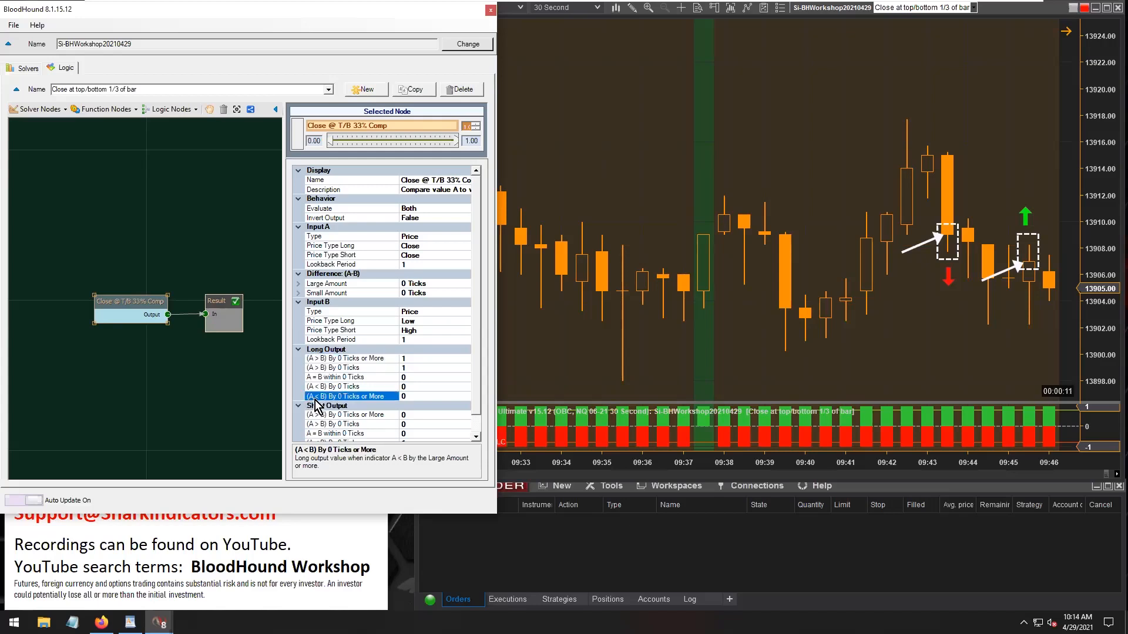
click(379, 248)
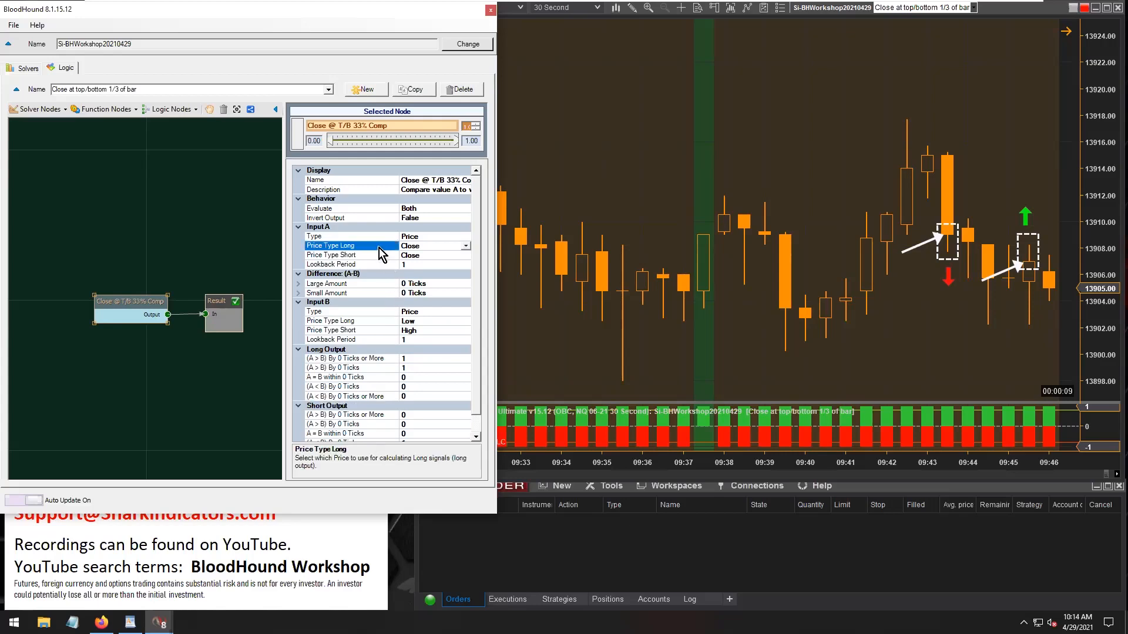
click(371, 322)
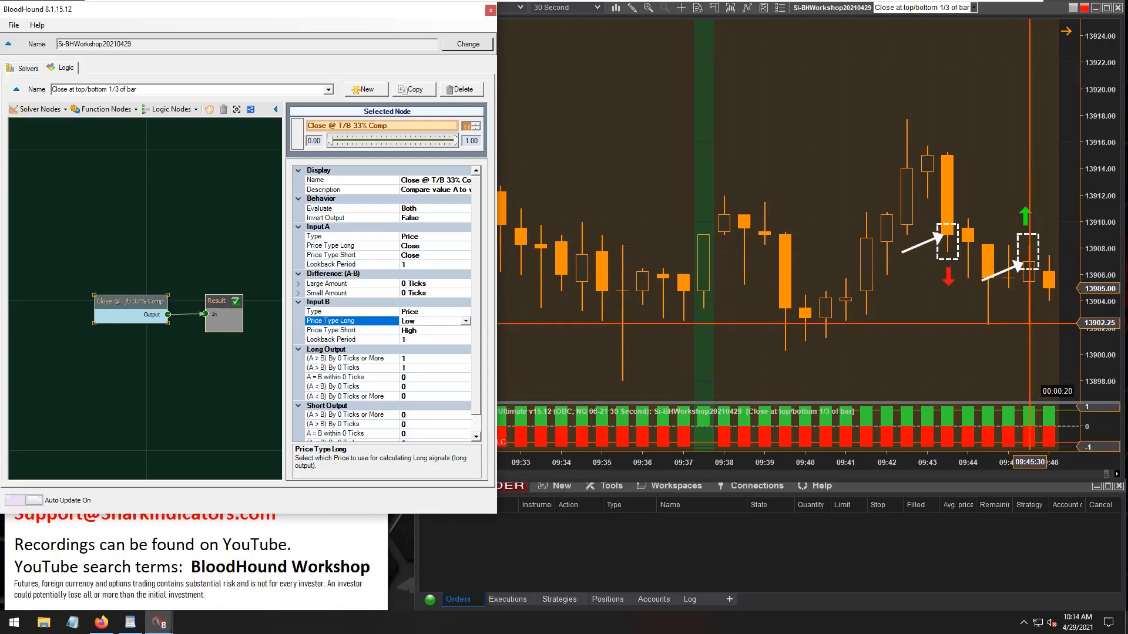
click(319, 359)
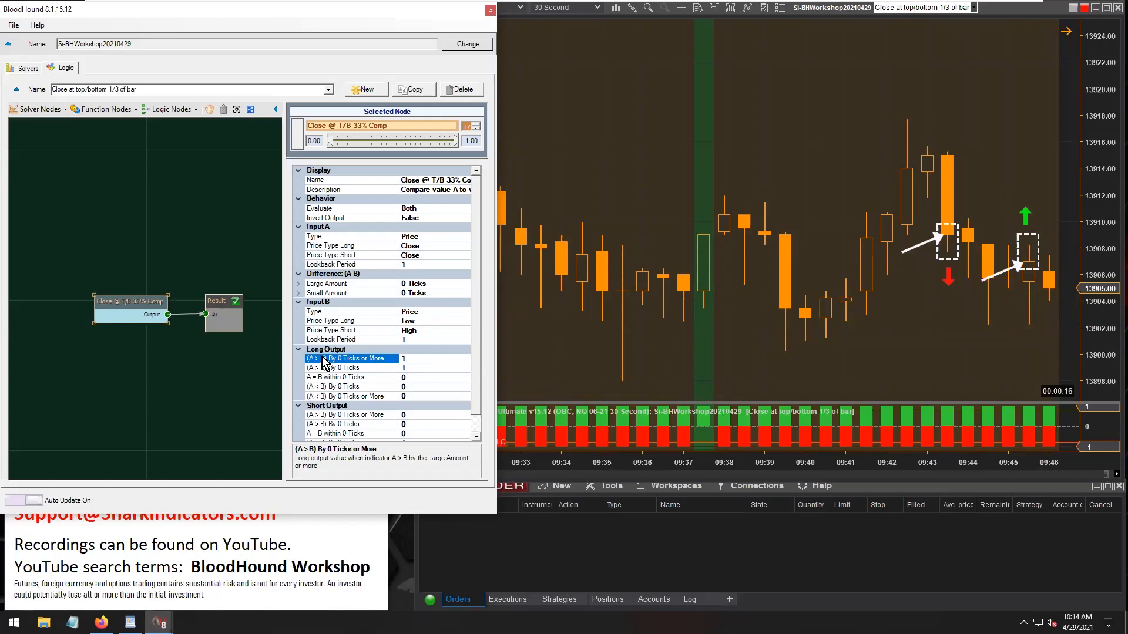
click(323, 386)
click(367, 322)
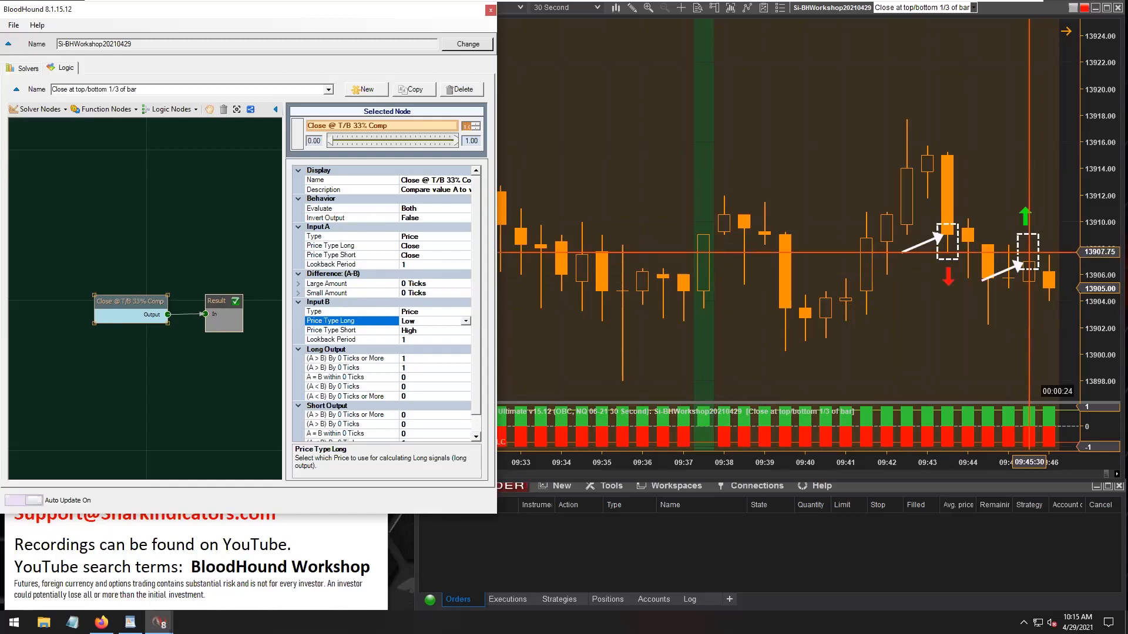
Step: Measure the Large Amount difference in ATRs with an ATR period of 1
click(298, 293)
click(298, 283)
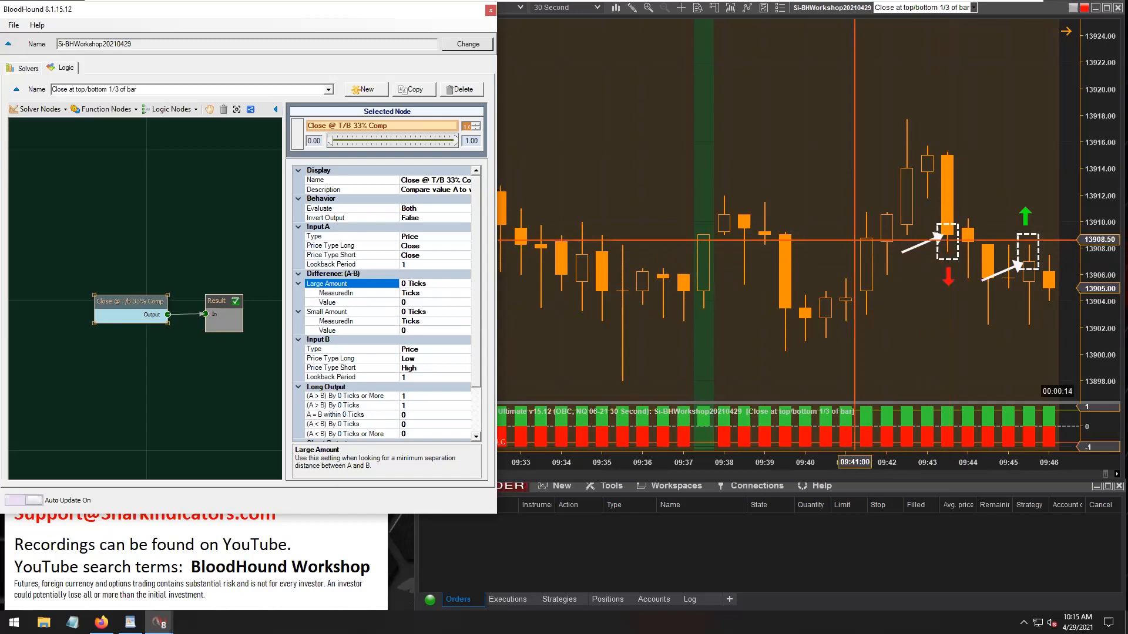
click(412, 293)
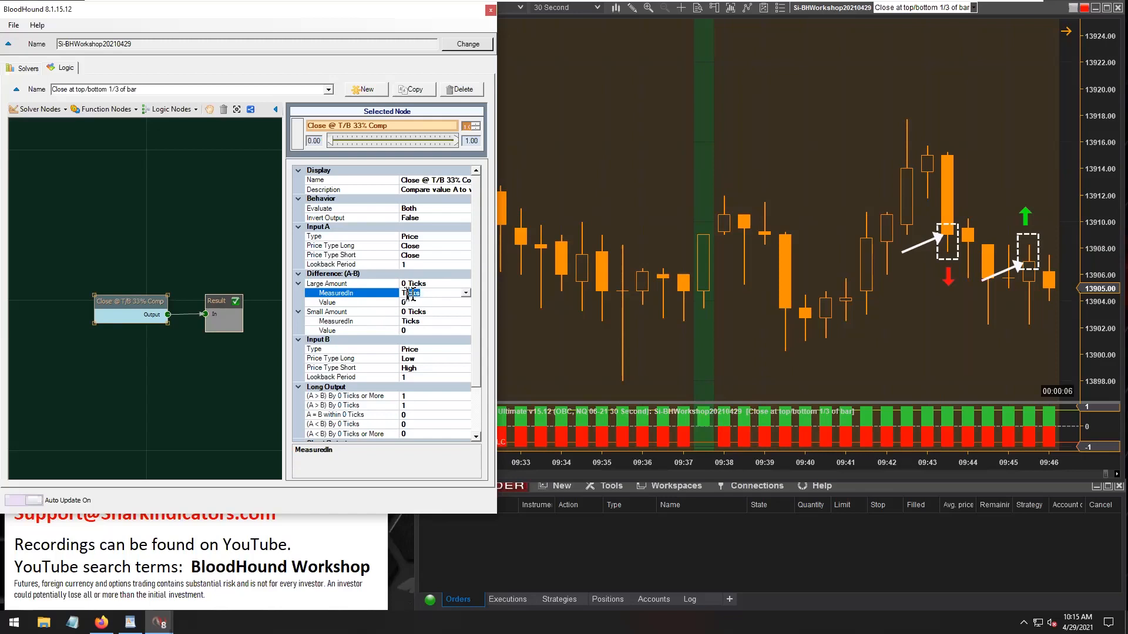
click(466, 292)
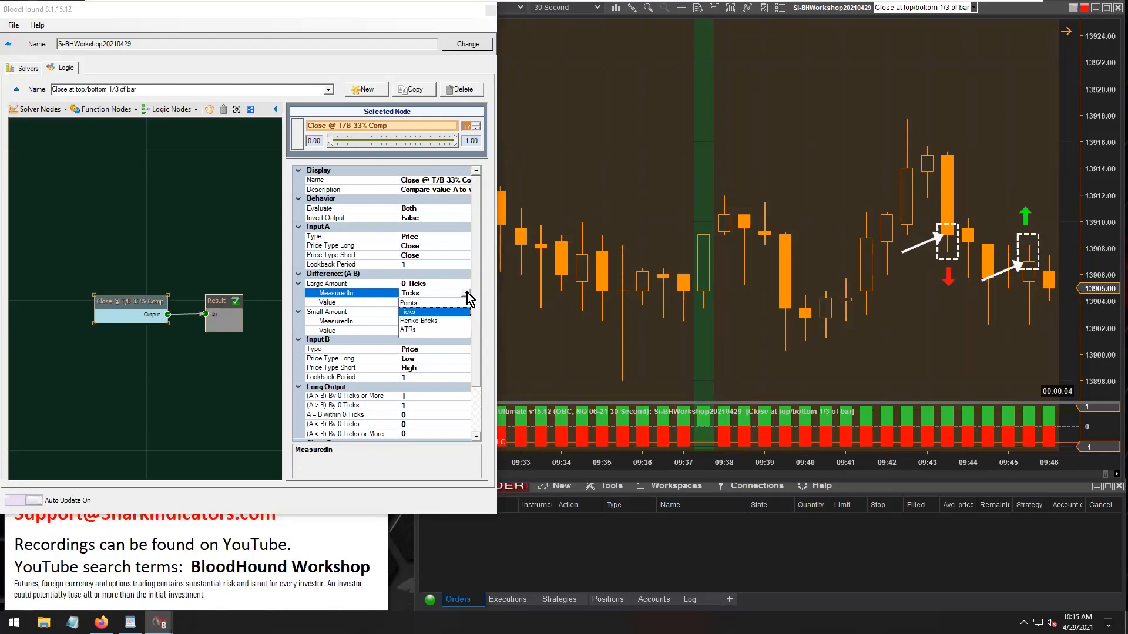
click(410, 332)
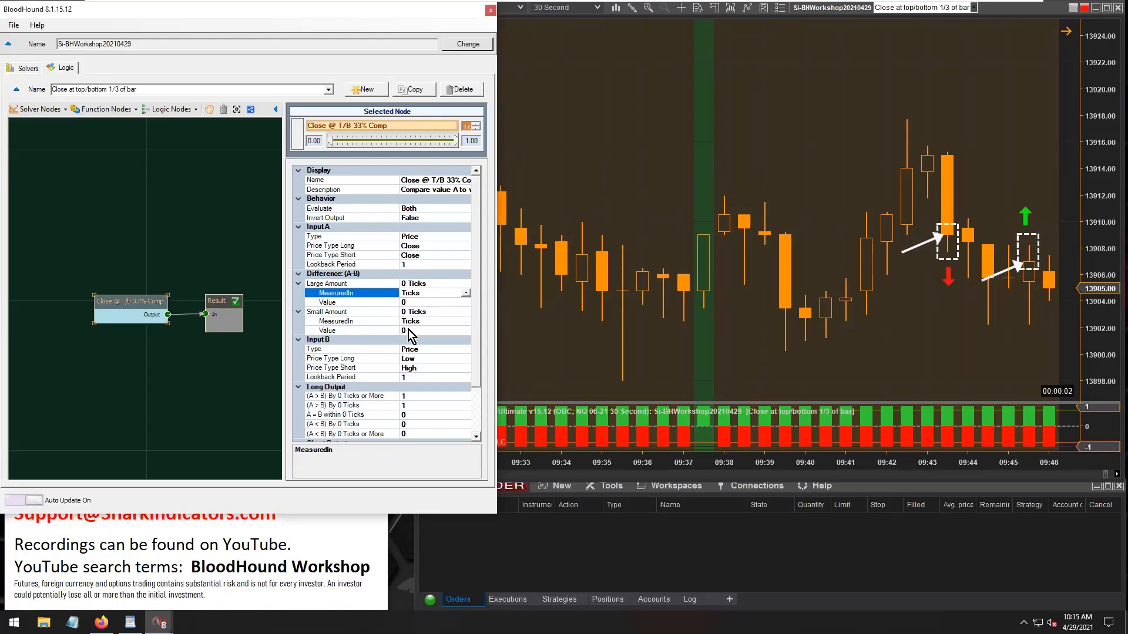
click(421, 284)
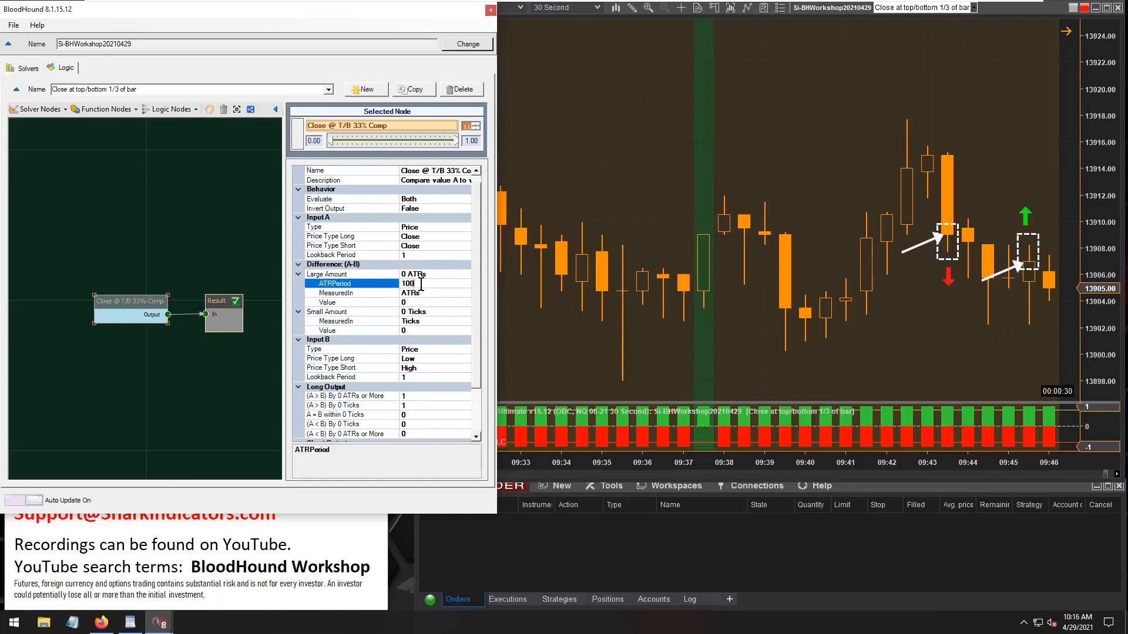
key(BackSpace)
key(BackSpace)
Step: Measure the Small Amount difference in ATRs with an ATR period of 1, and collapse both difference settings
click(425, 326)
click(466, 321)
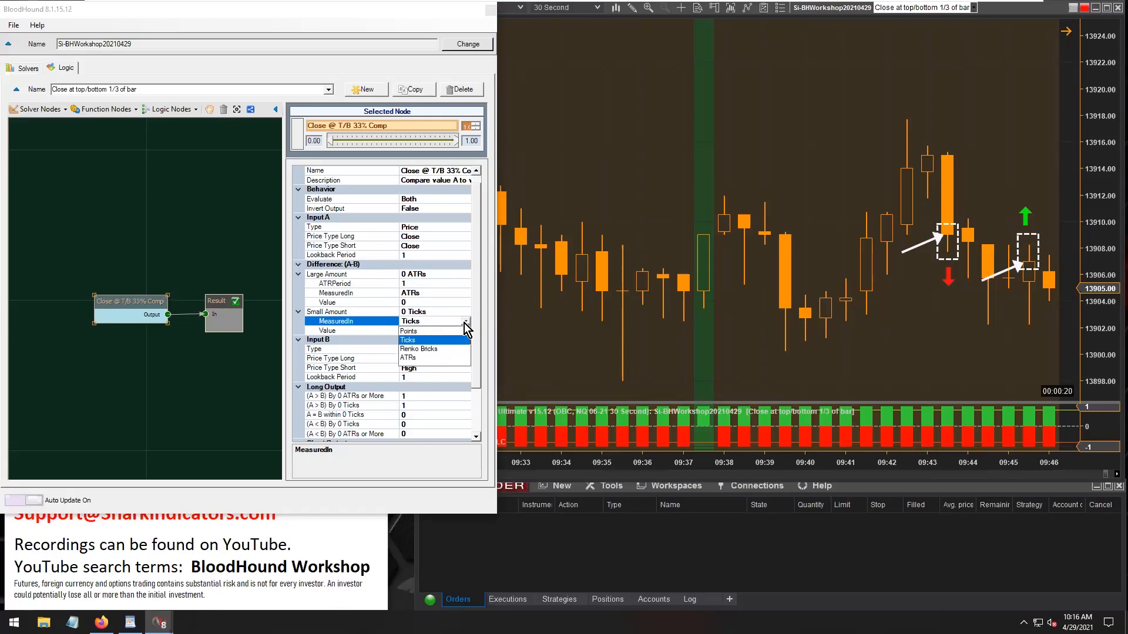
click(408, 358)
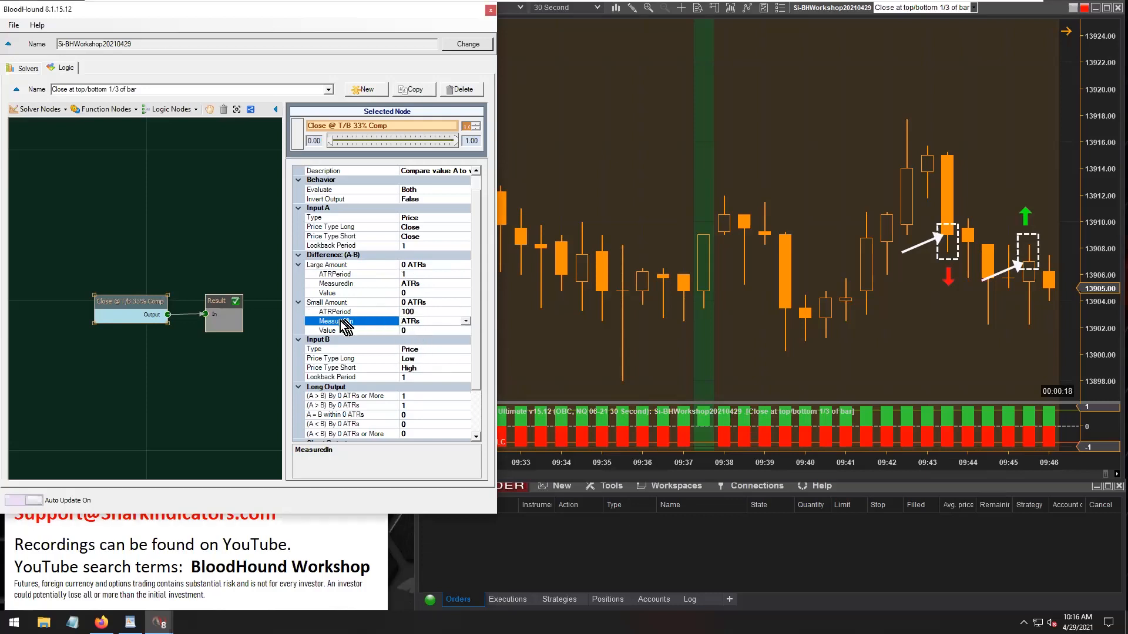
click(423, 312)
key(BackSpace)
key(BackSpace)
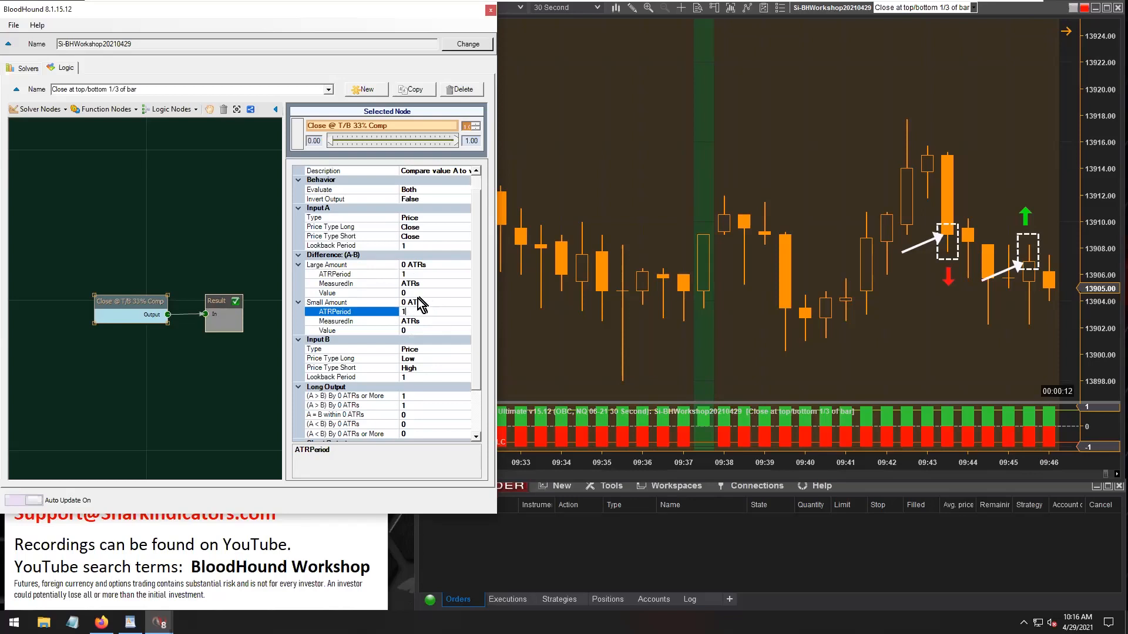
click(300, 303)
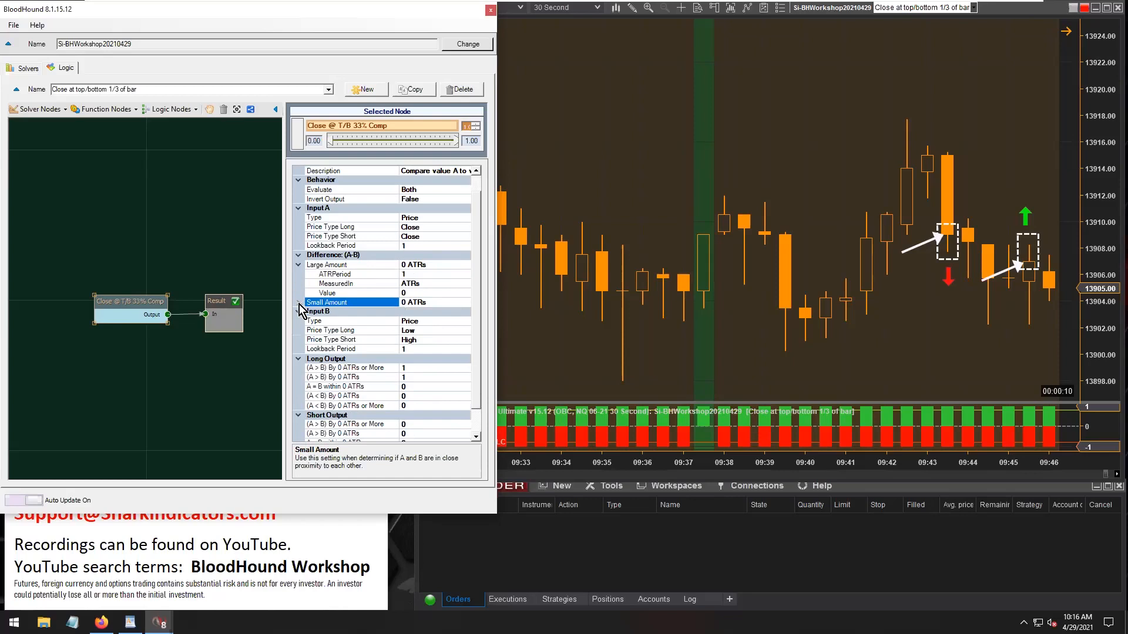
click(298, 265)
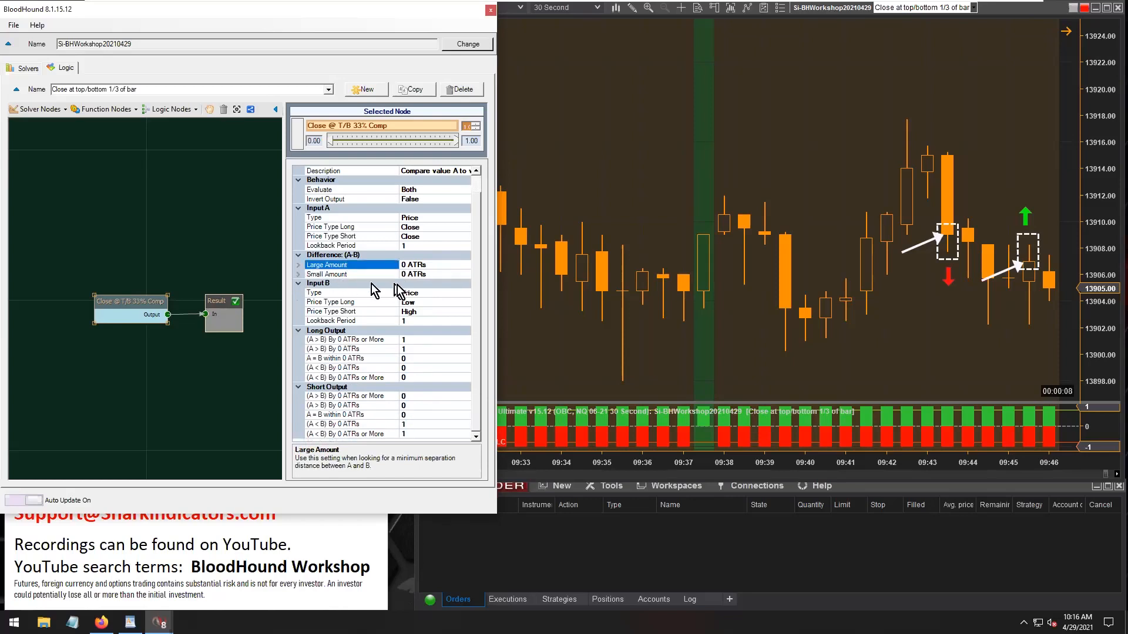
Step: Set both the Large Amount and Small Amount differences to 0.67 ATRs
drag(411, 265, 427, 264)
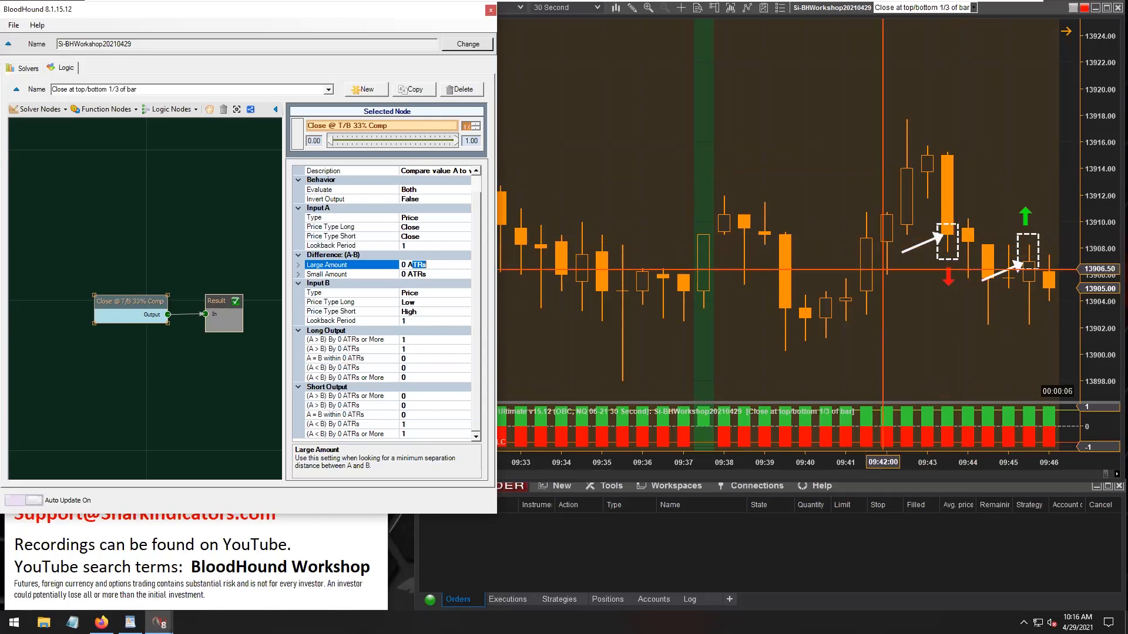
click(405, 265)
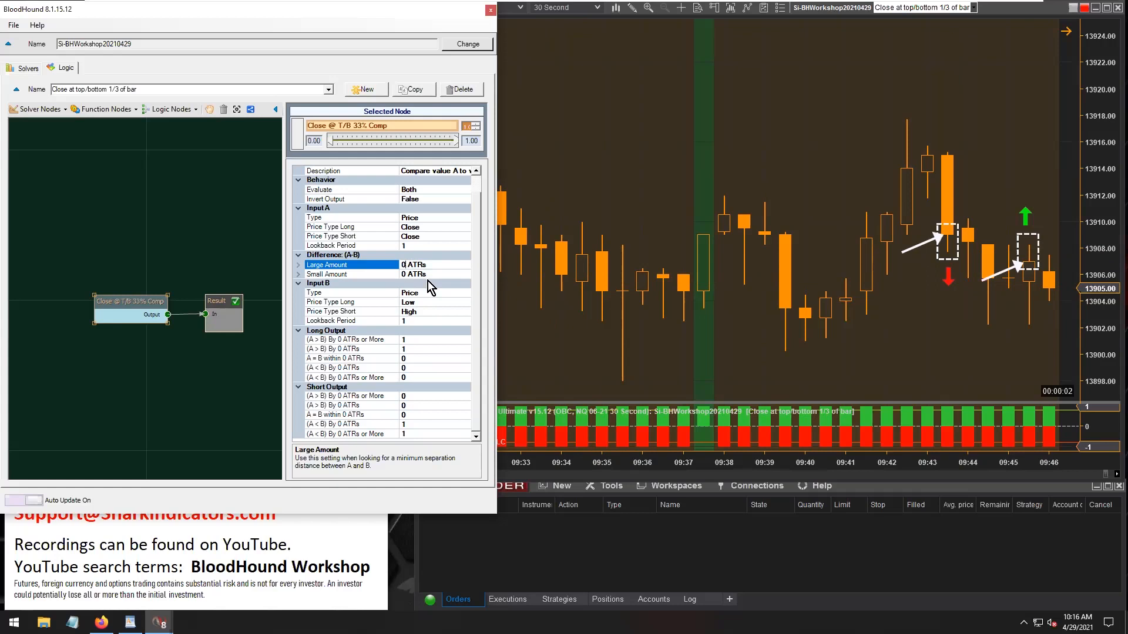
text(.67)
click(405, 274)
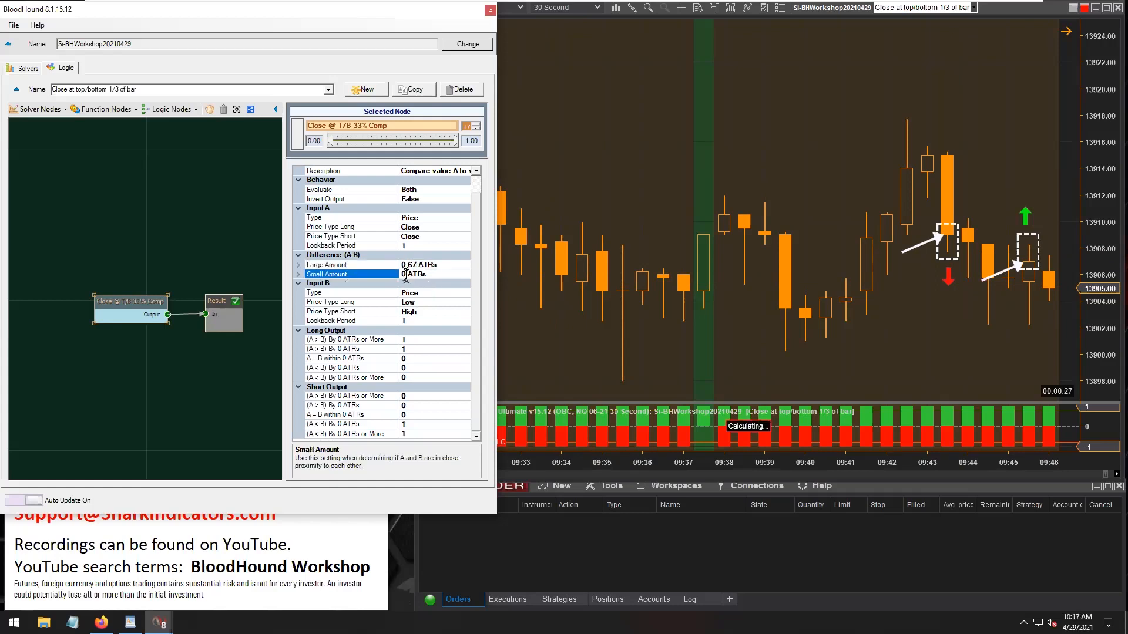
text(.67)
Step: Examine the top/bottom third wording in the logic name against the comparison node's Large Amount value
click(81, 89)
click(71, 89)
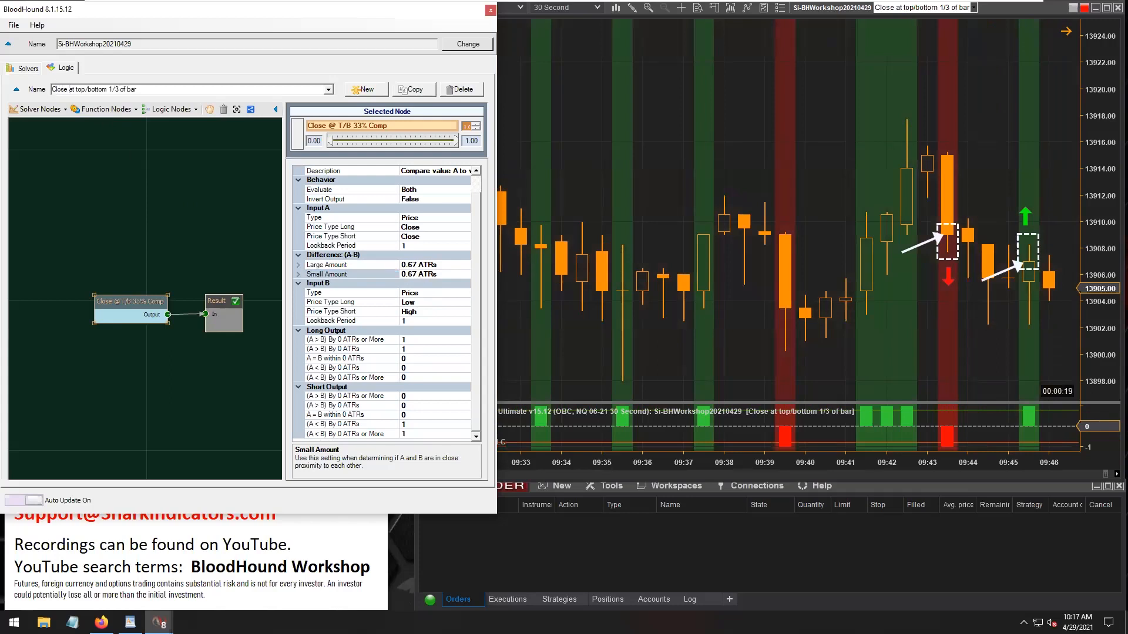
drag(52, 90, 64, 89)
click(108, 90)
drag(108, 90, 118, 90)
click(415, 265)
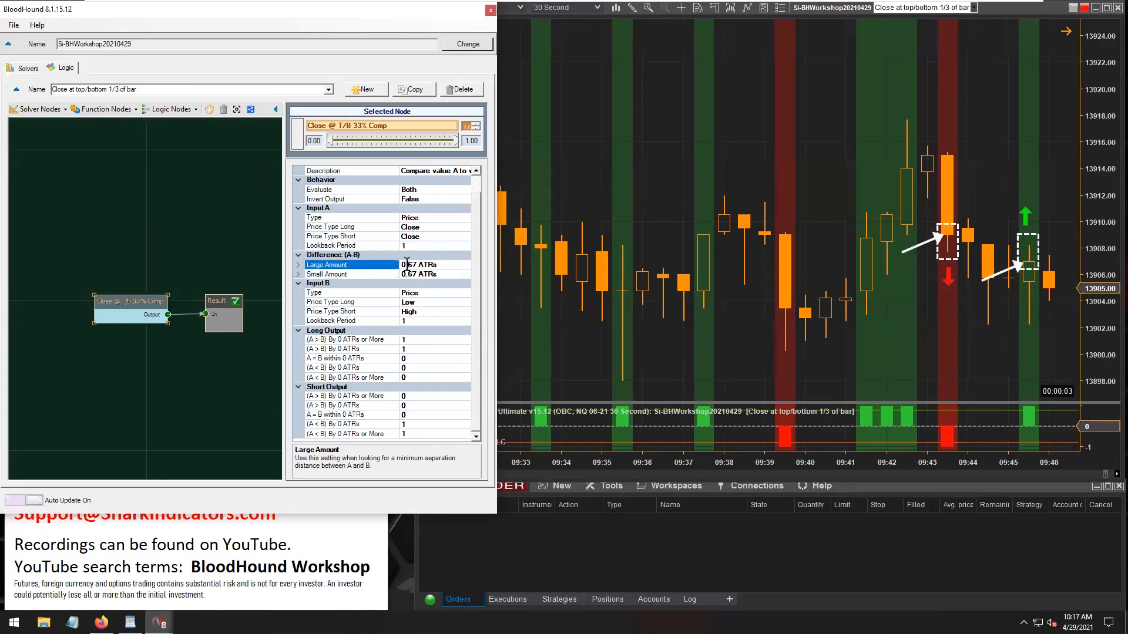
drag(407, 264, 416, 265)
click(416, 263)
drag(416, 263, 405, 264)
Step: Set the Small Amount and Large Amount differences to 0.75 ATRs to narrow the signal to the outer quarter of the bar
click(411, 273)
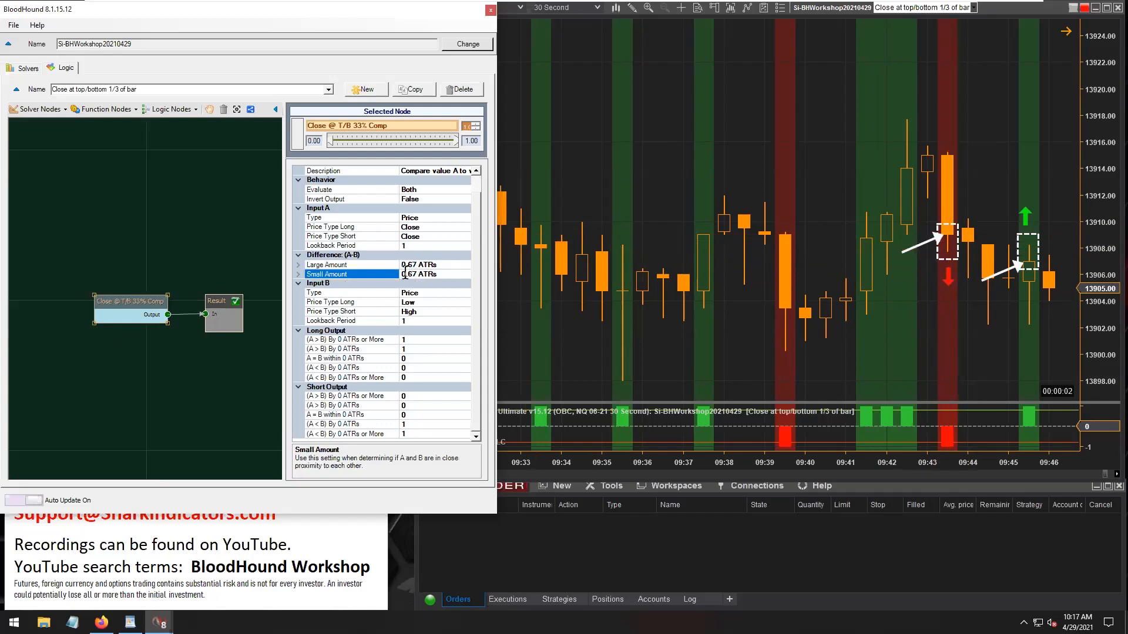
double_click(411, 273)
text(5)
click(412, 264)
text(5)
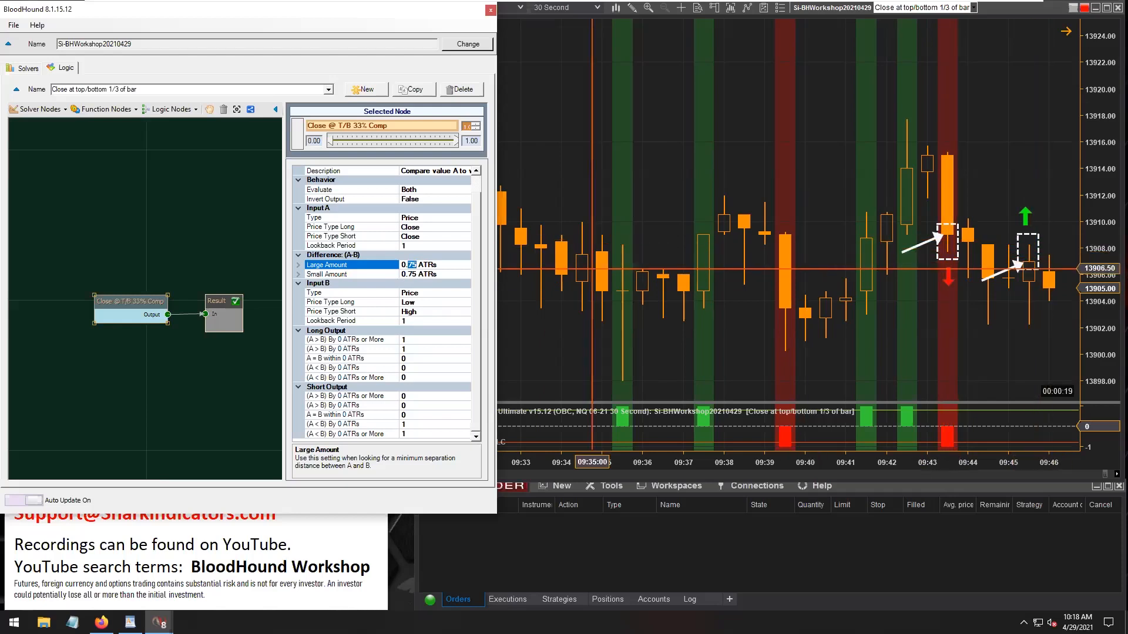
Step: Restore the Large Amount and Small Amount differences to 0.67 ATRs
click(408, 265)
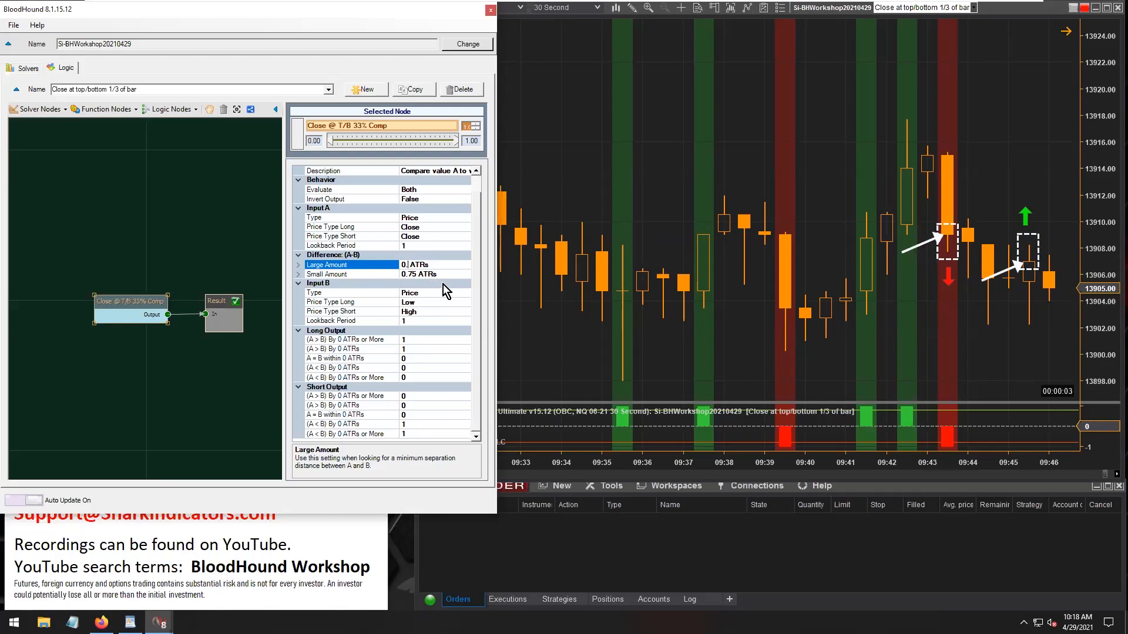
text(67)
click(417, 274)
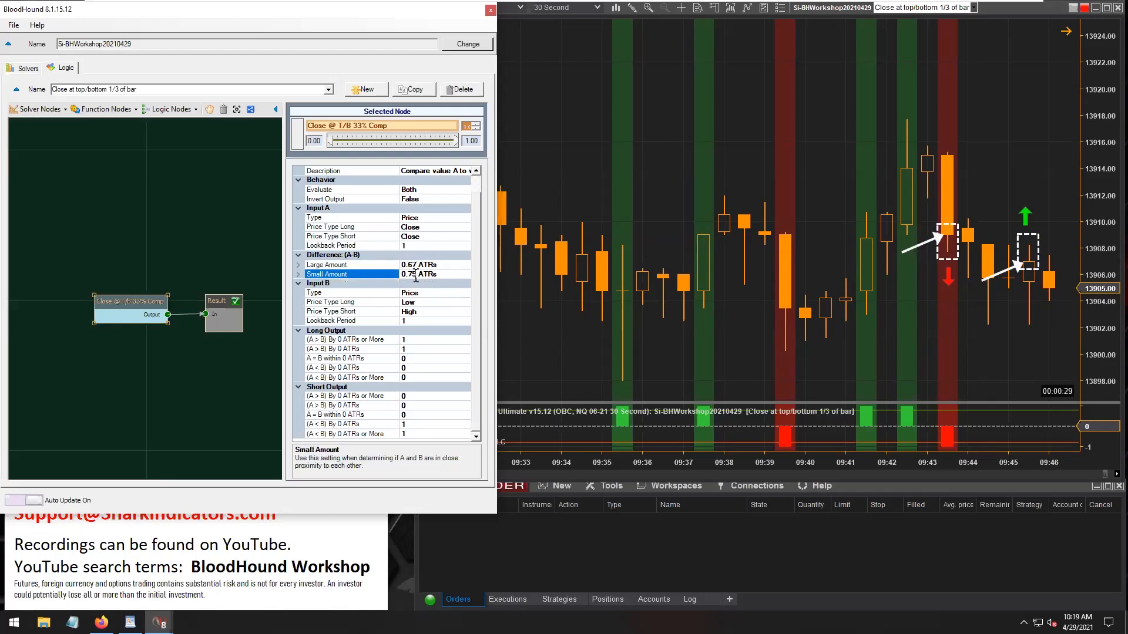
text(67)
Step: Compare the top/bottom wording in the logic name with the comparison node's Large Amount and Small Amount differences
click(66, 89)
click(94, 90)
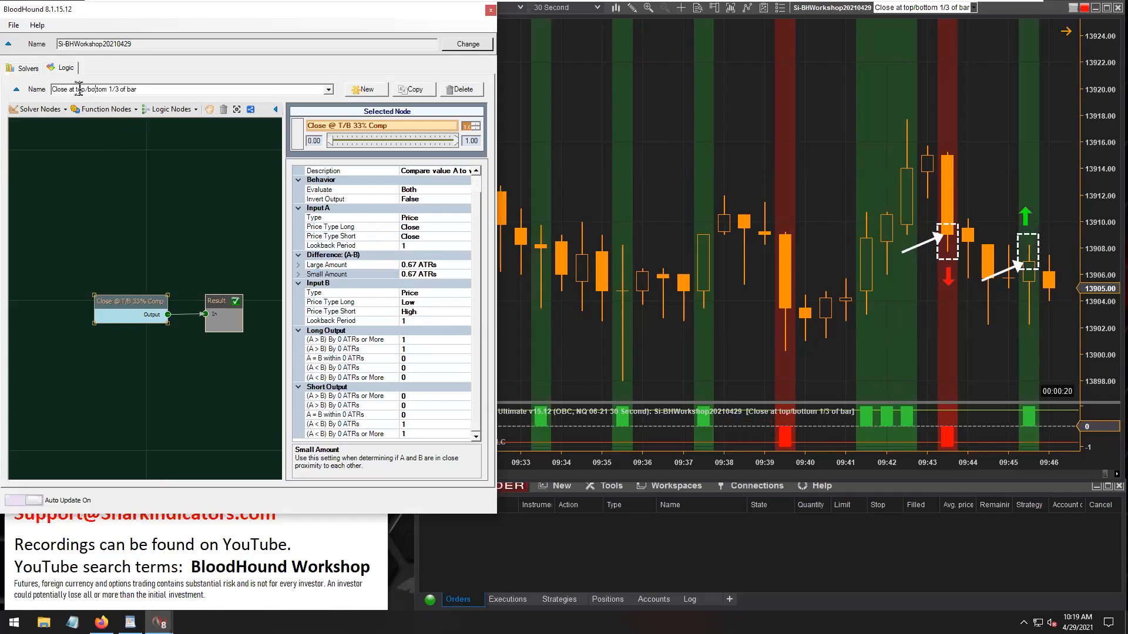
drag(77, 88, 96, 90)
click(108, 90)
click(411, 265)
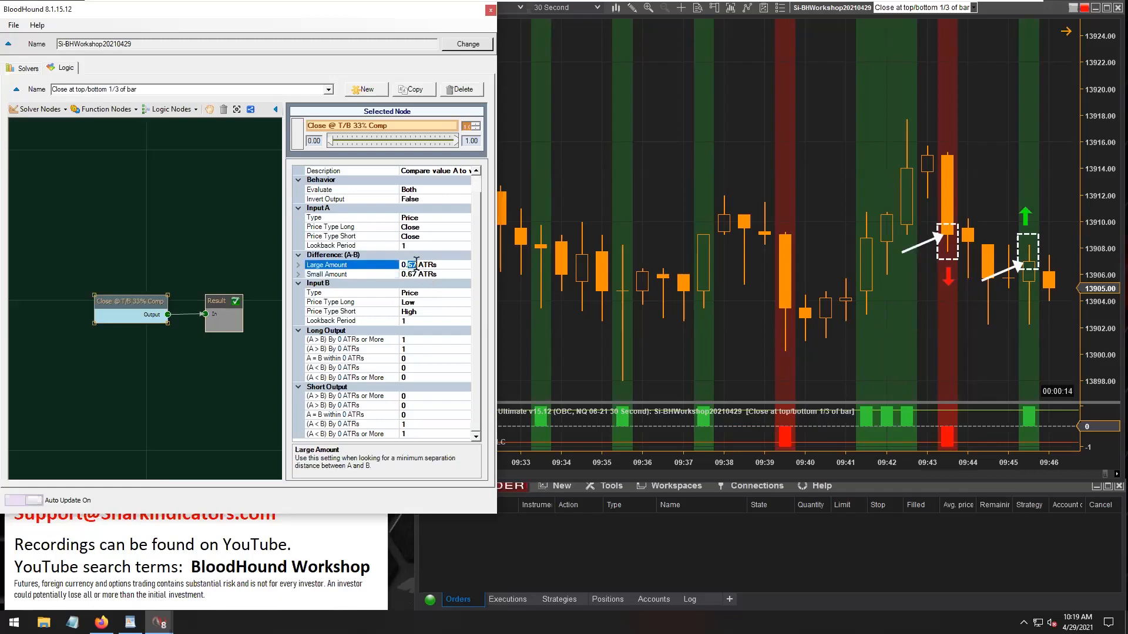
click(409, 274)
double_click(412, 274)
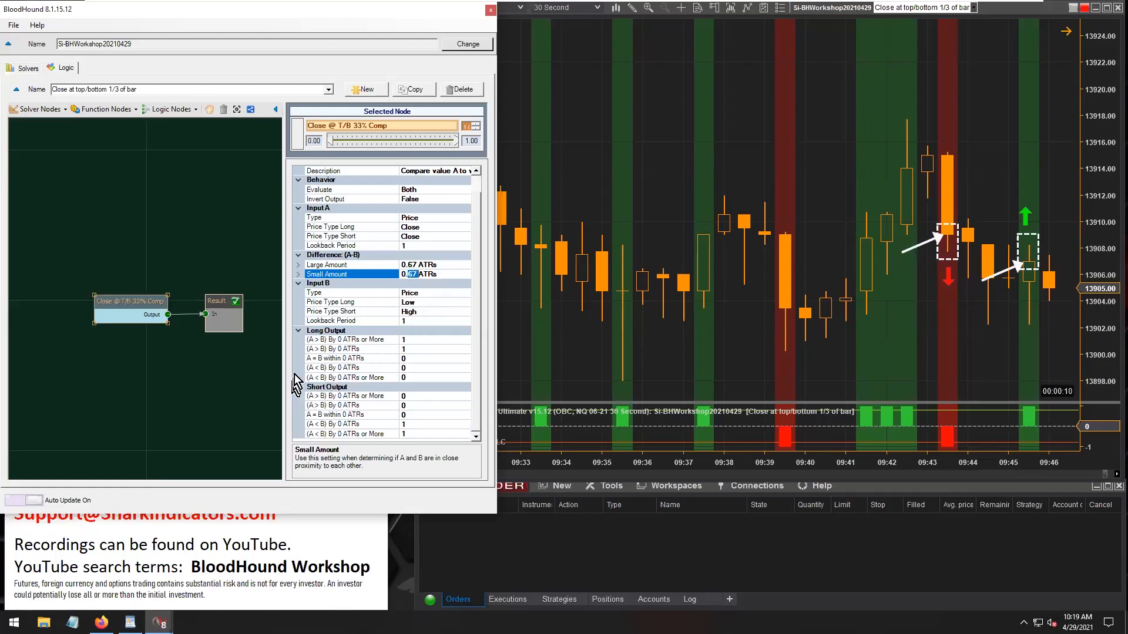
Step: Reselect the comparison node and review its first Long Output condition and the long price types of Inputs A and B
click(167, 361)
click(120, 305)
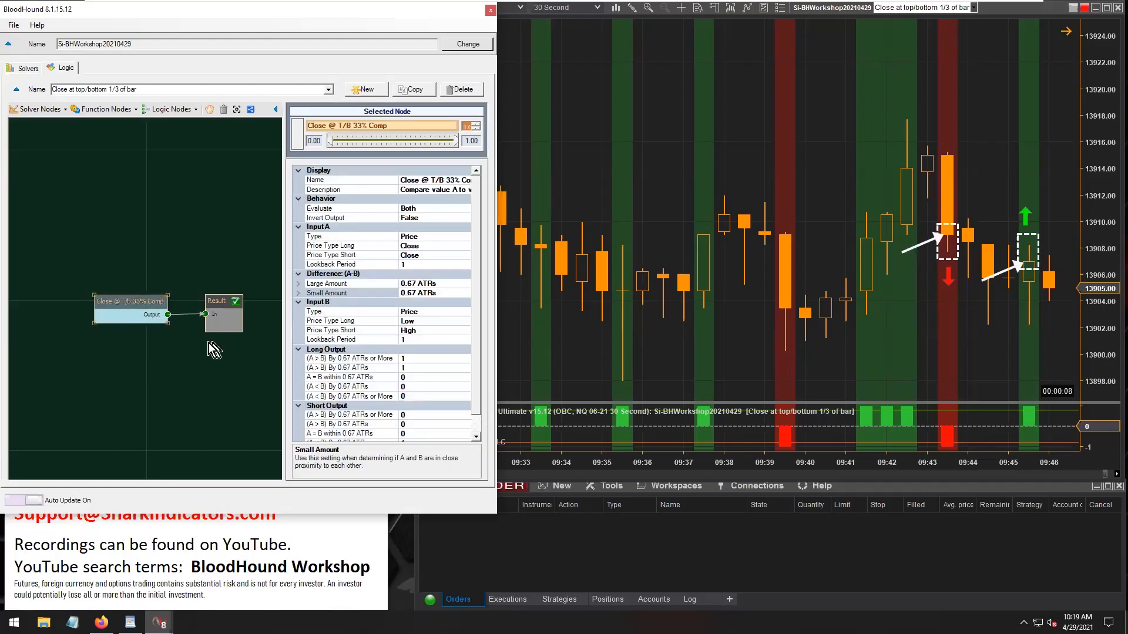
click(324, 358)
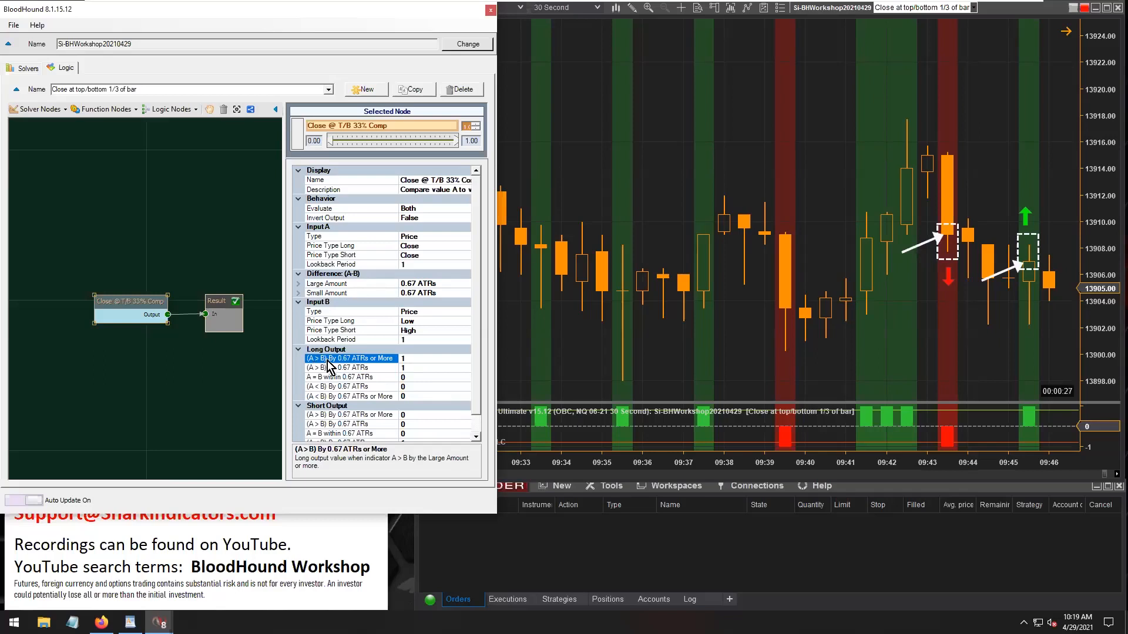
click(376, 247)
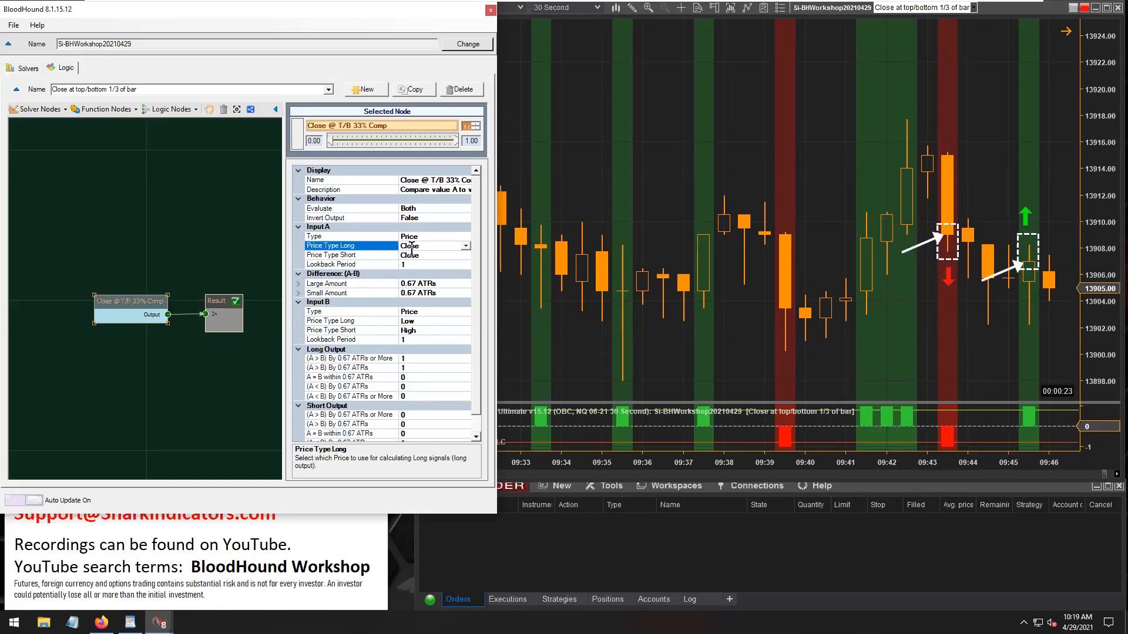
click(346, 322)
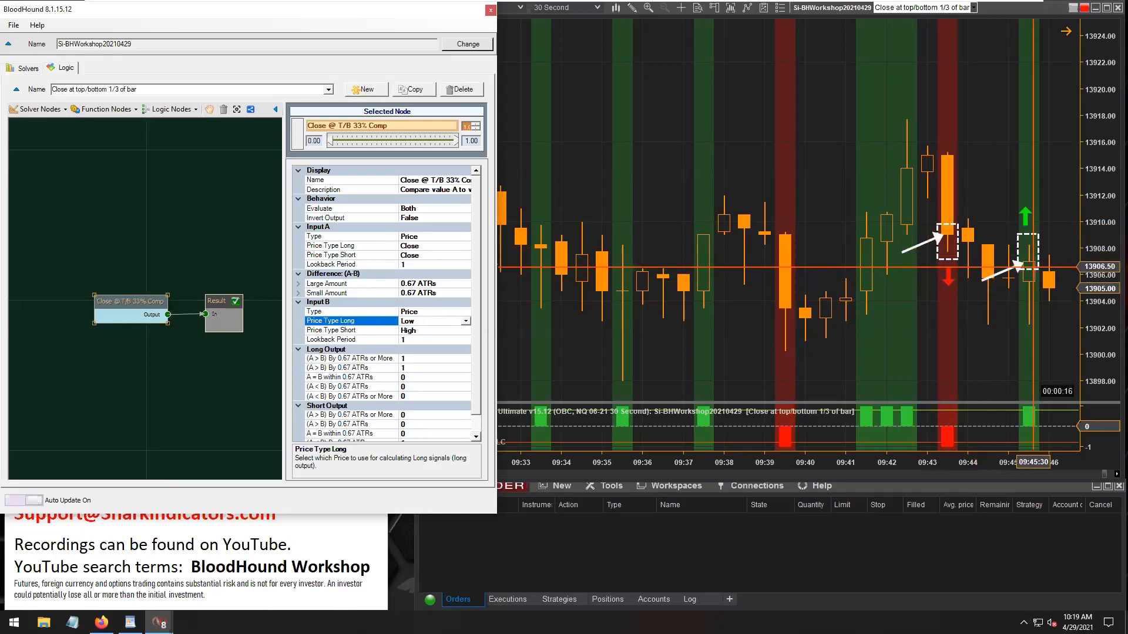
Step: Widen the chart's bars and position the lower white arrow at the close of the 09:45:30 bar
drag(1006, 271, 1004, 277)
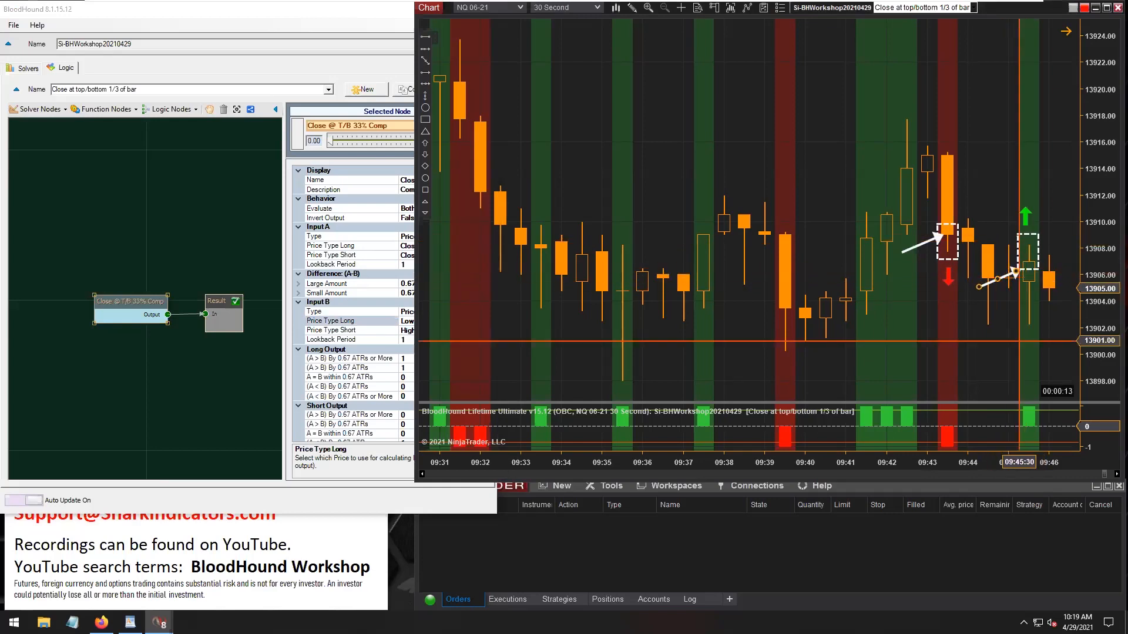
drag(1060, 462, 702, 441)
mouse_move(916, 300)
mouse_down()
mouse_move(927, 370)
mouse_move(969, 351)
mouse_move(934, 360)
mouse_up()
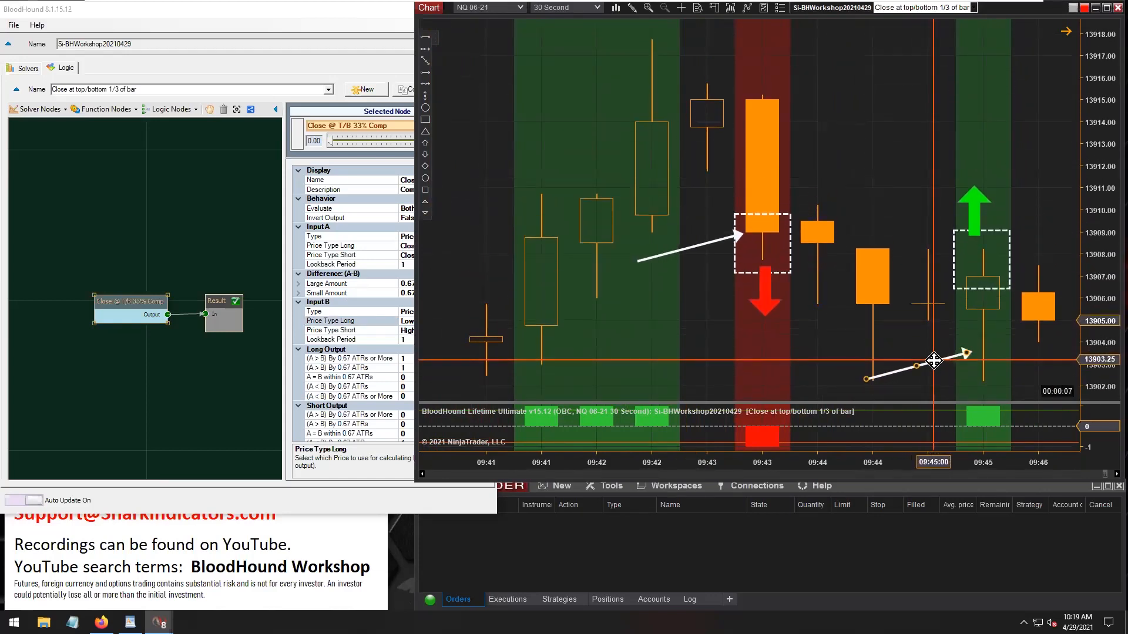
mouse_move(942, 338)
mouse_down()
mouse_move(950, 362)
mouse_move(945, 275)
mouse_up()
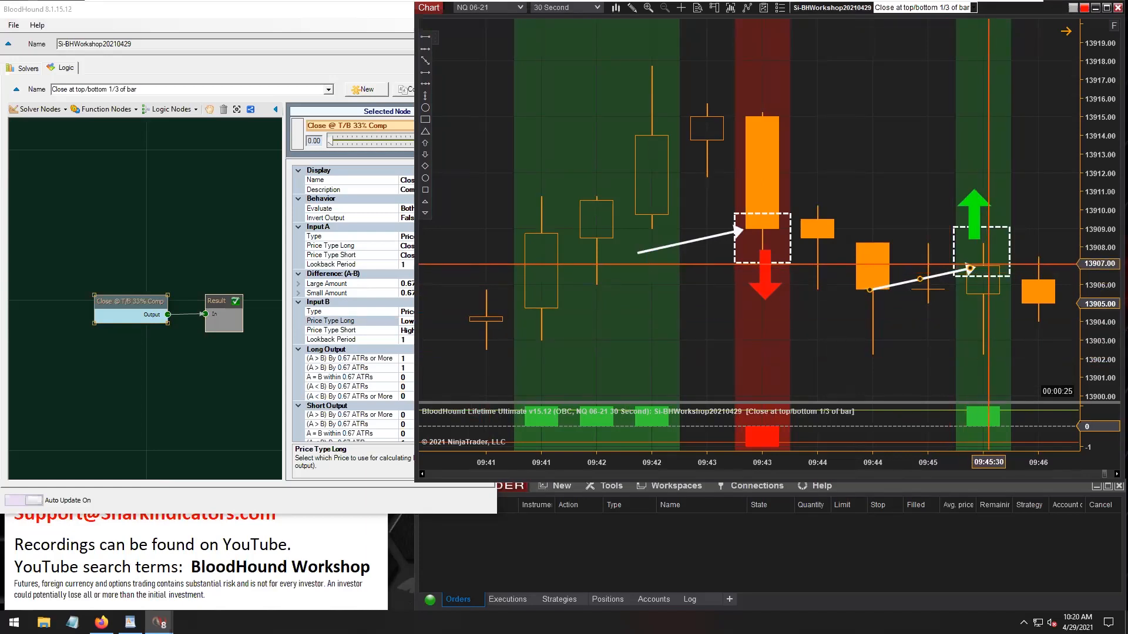
Step: Enlarge the BloodHound window to show all Long and Short Output settings, and review Input B's long price type and the Large Amount
click(324, 359)
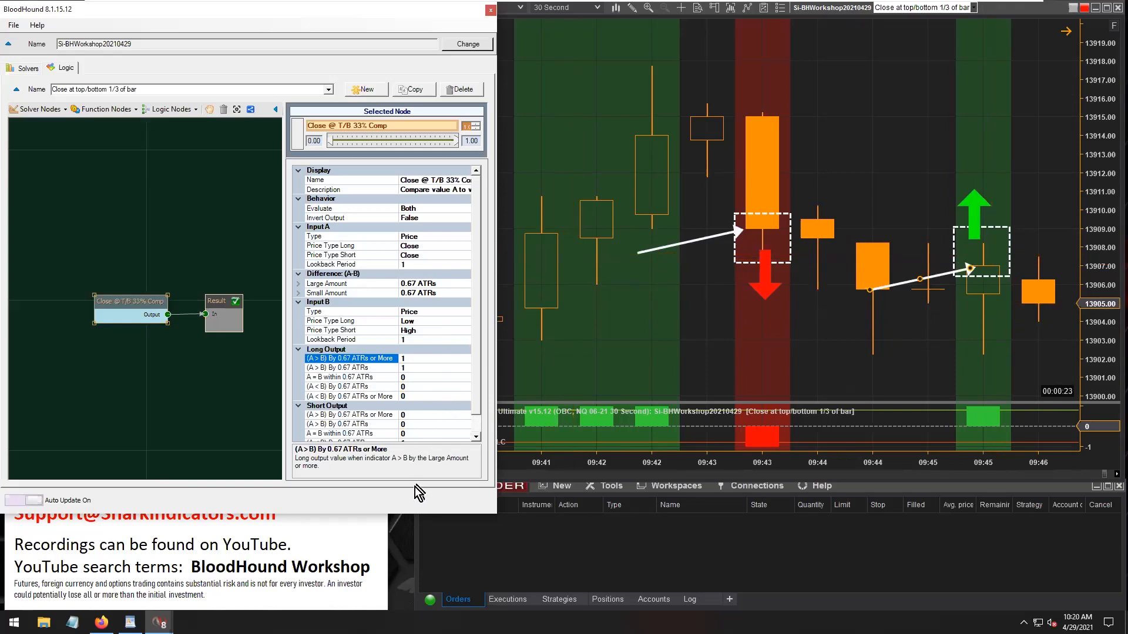
drag(402, 514, 404, 551)
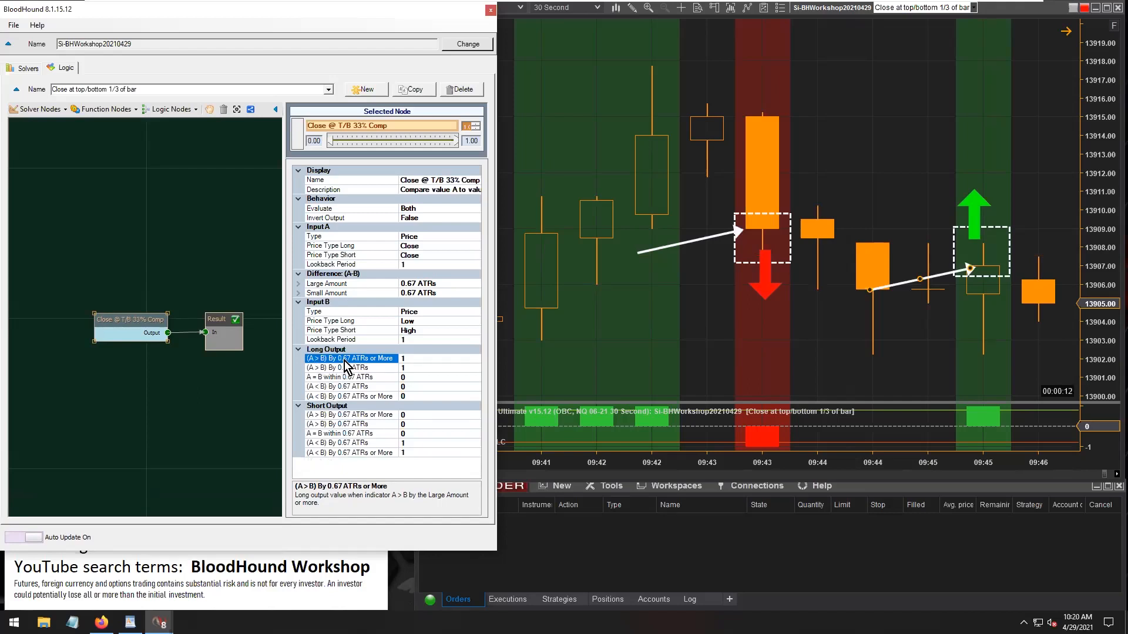
click(362, 322)
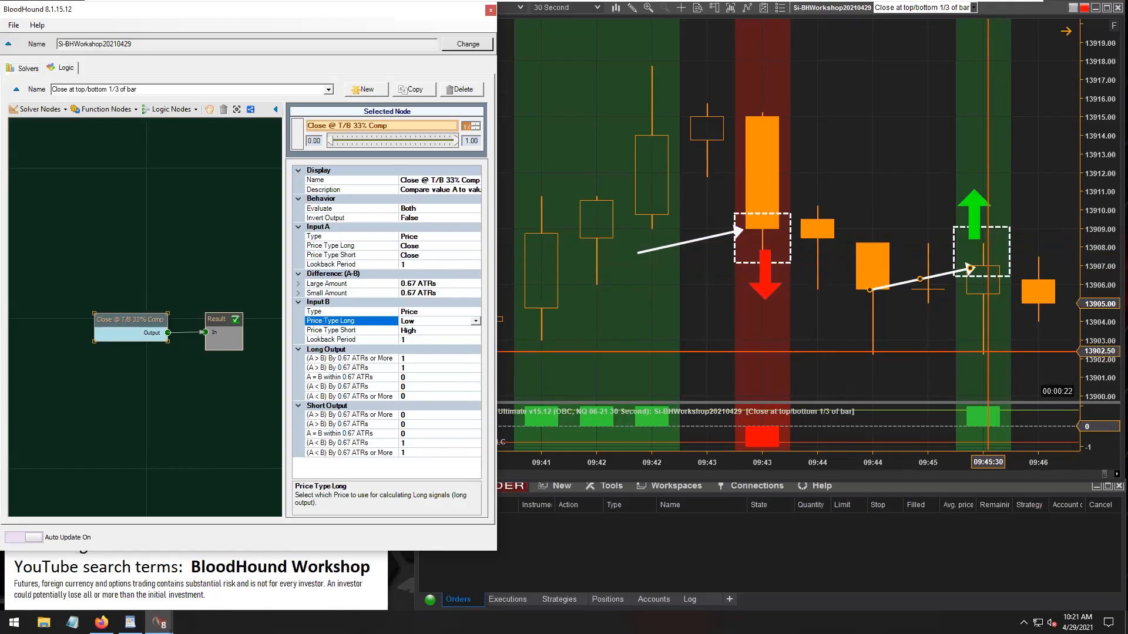
click(405, 284)
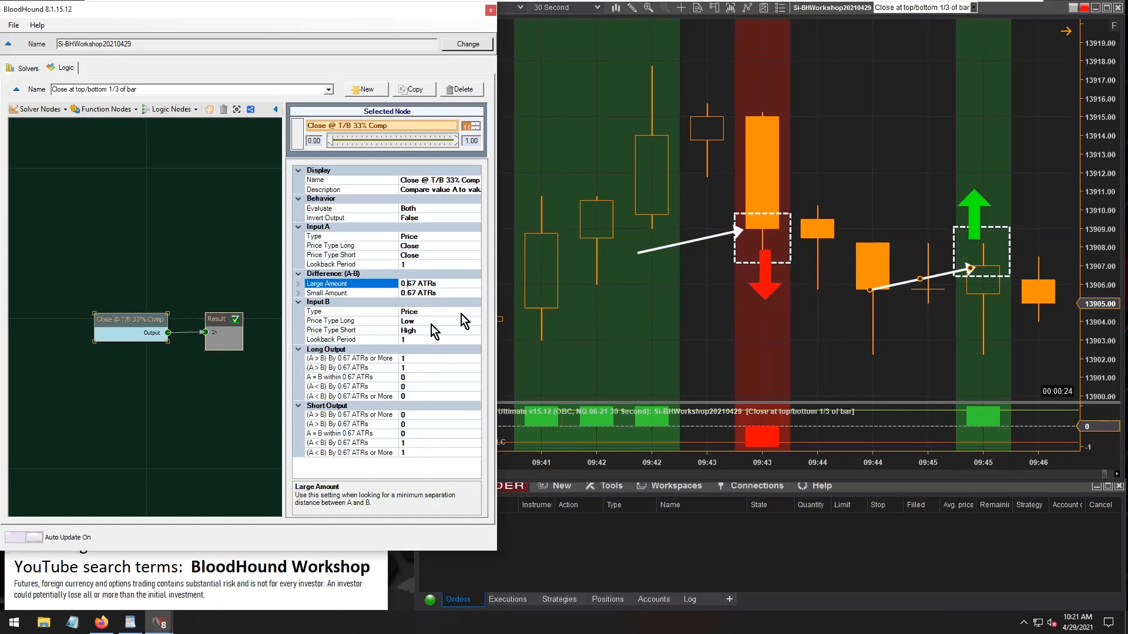
Step: Move the red arrow further below the 09:43:30 bar and the green arrow further above the 09:45:30 bar
click(808, 326)
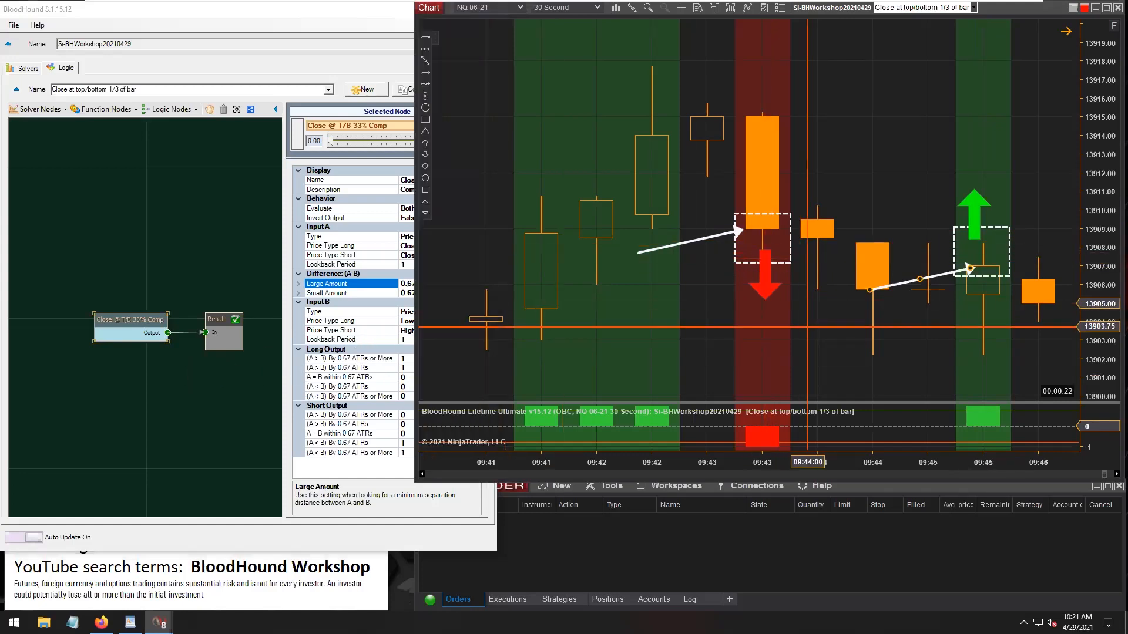
drag(765, 280, 766, 326)
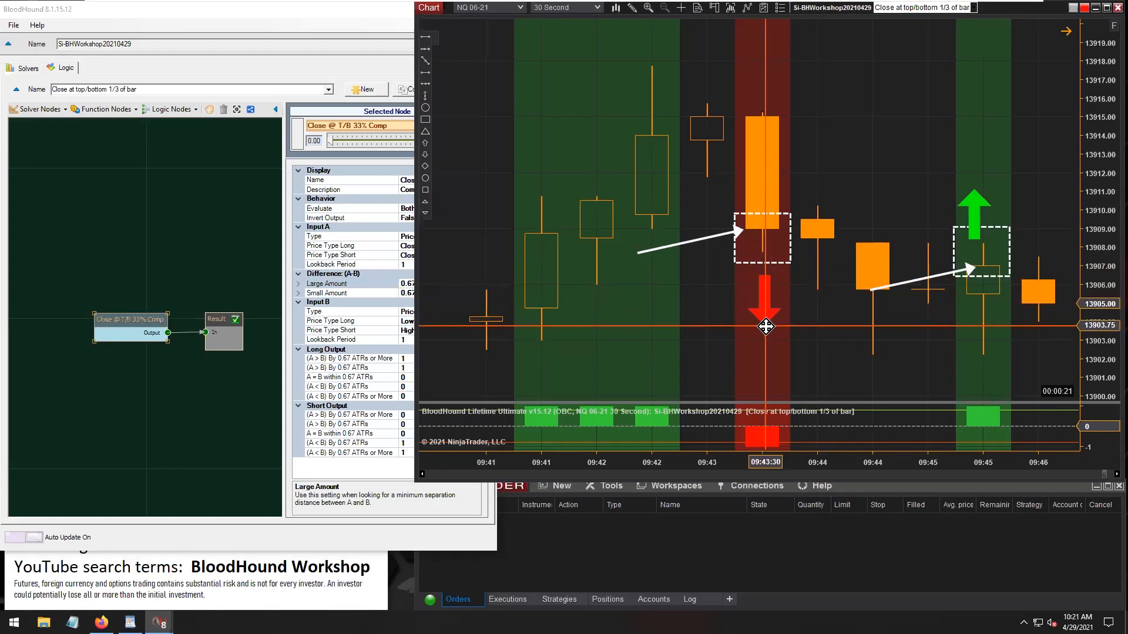
drag(974, 194, 985, 170)
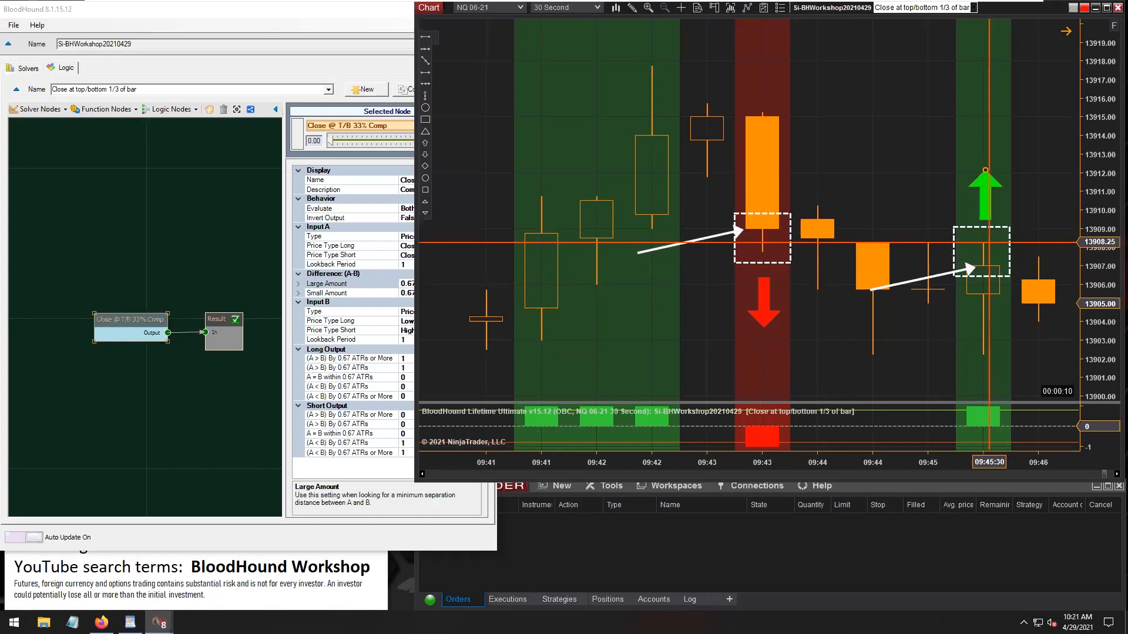
Step: Narrow the chart's bars and move the white arrow from the 09:43:30 bar to the close of the 09:42:30 bar, checking the node's settings
drag(787, 462, 864, 466)
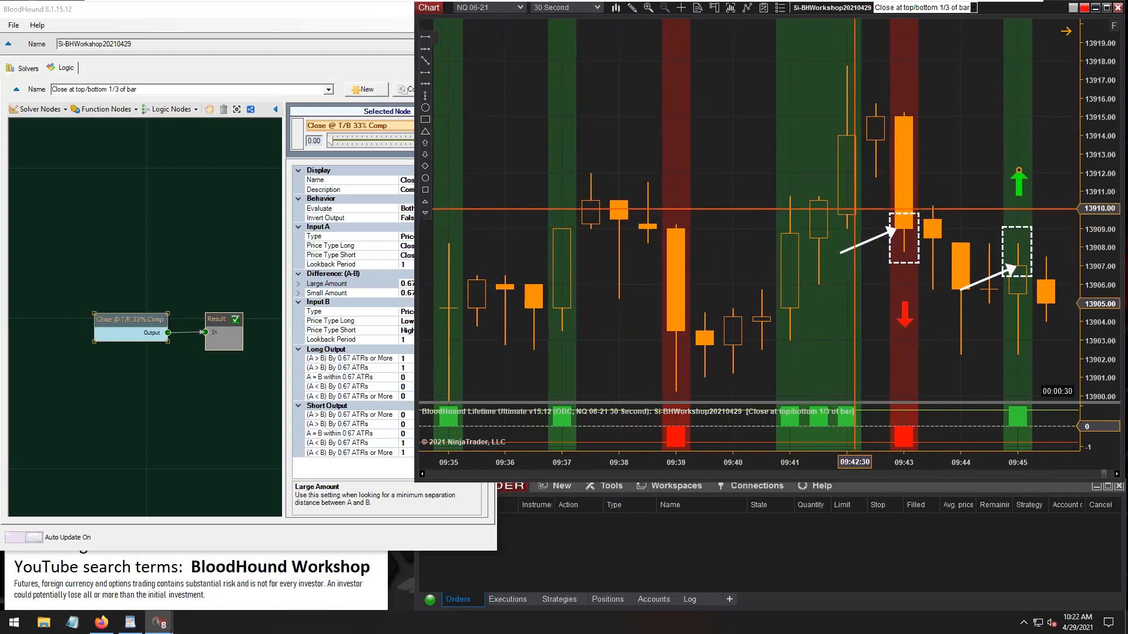
drag(875, 238, 811, 146)
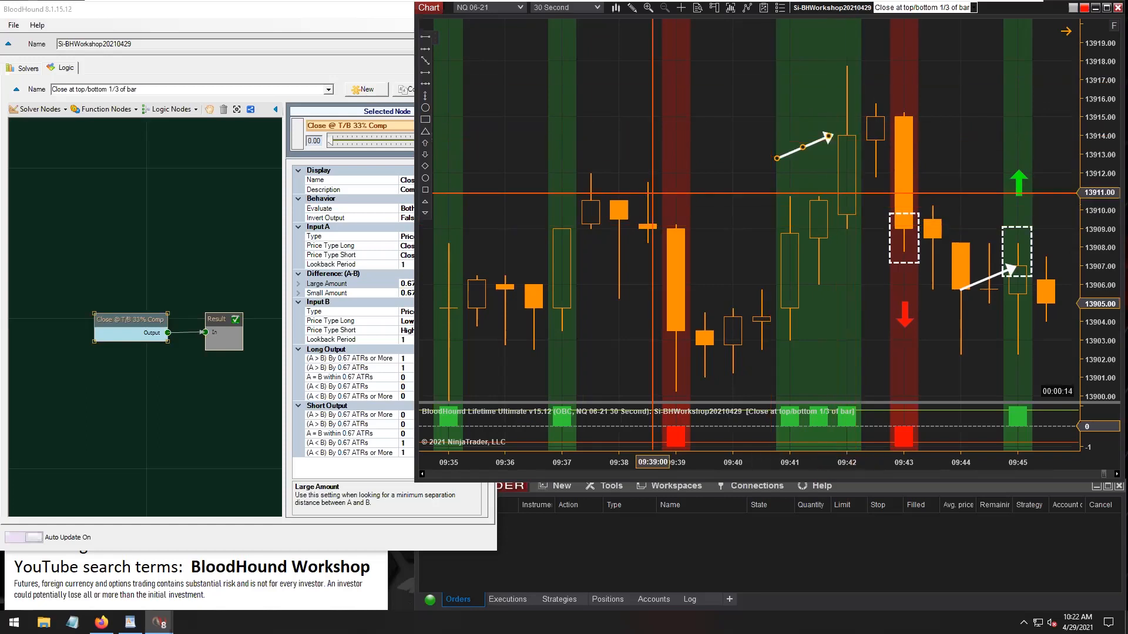
click(124, 323)
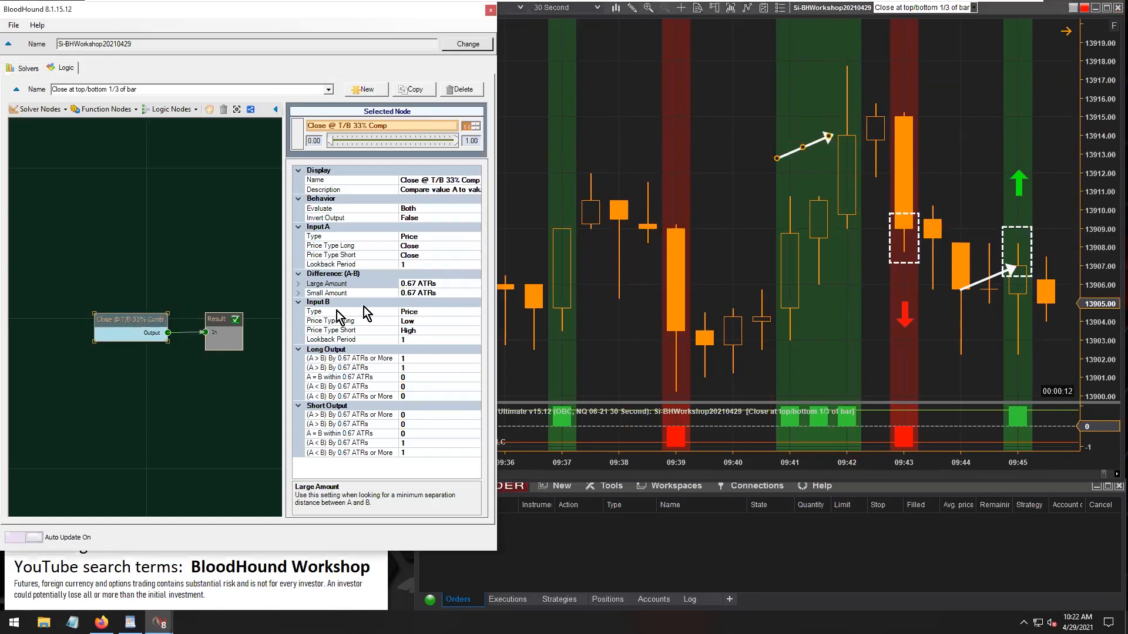
click(433, 293)
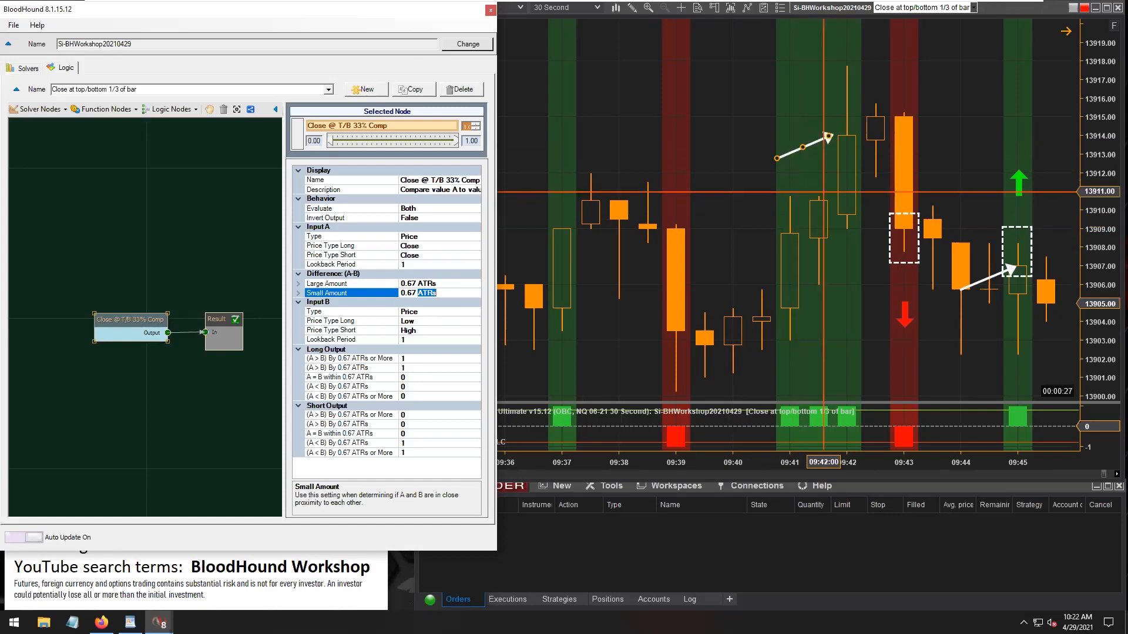
click(814, 143)
mouse_move(814, 142)
mouse_down()
mouse_move(827, 73)
mouse_move(823, 221)
mouse_move(810, 176)
mouse_move(822, 138)
mouse_move(814, 144)
mouse_up()
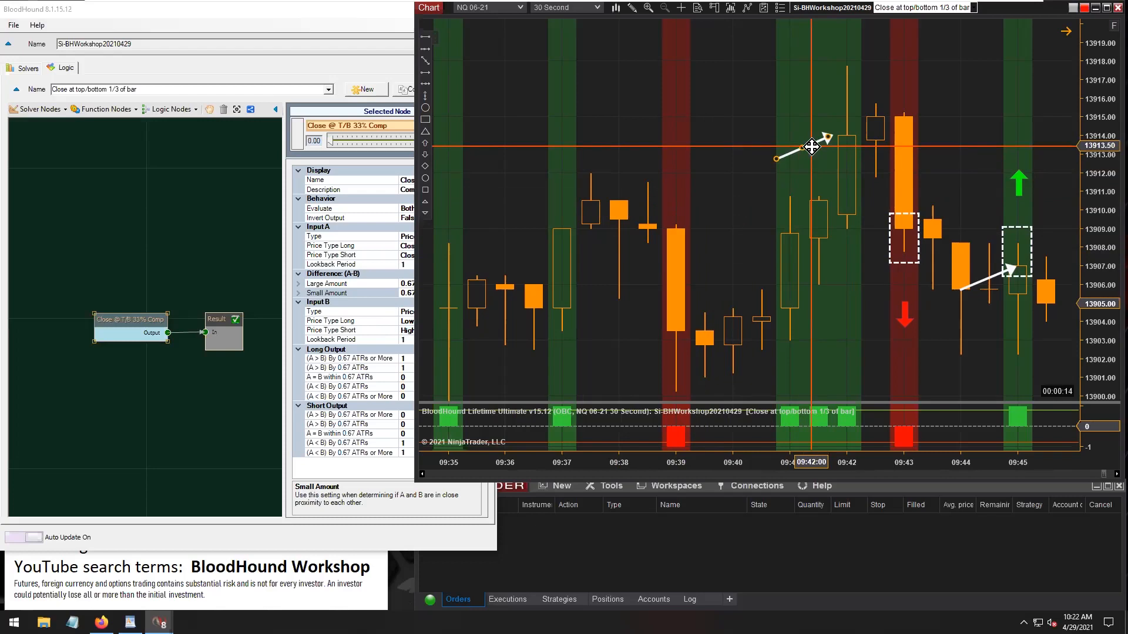
mouse_move(812, 146)
mouse_down()
mouse_move(803, 108)
mouse_move(813, 116)
mouse_move(805, 149)
mouse_up()
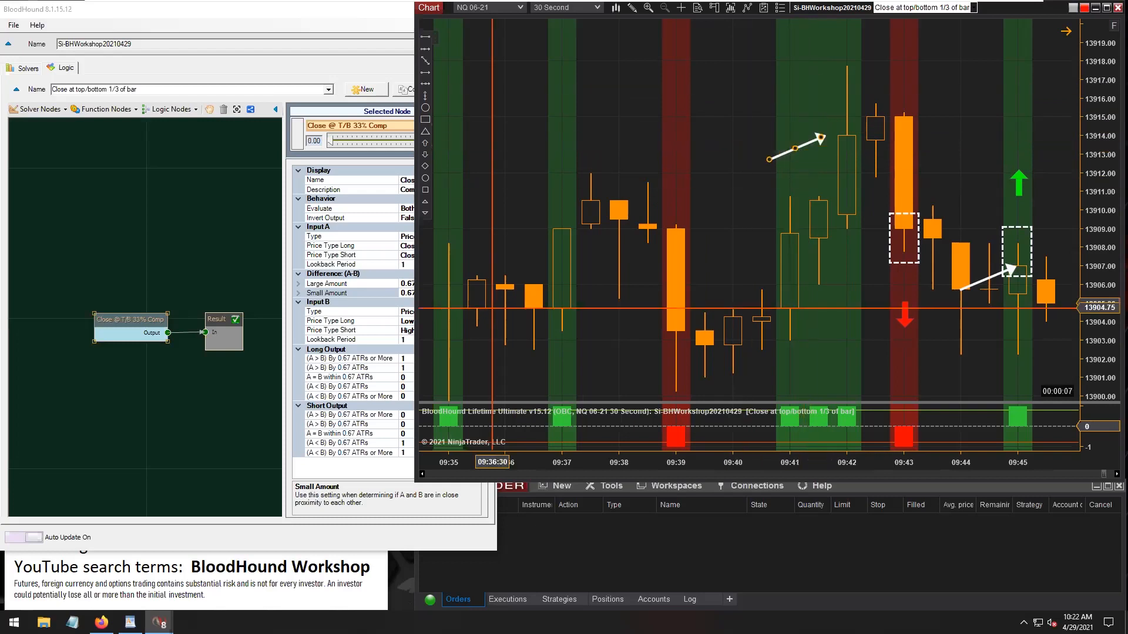
click(354, 323)
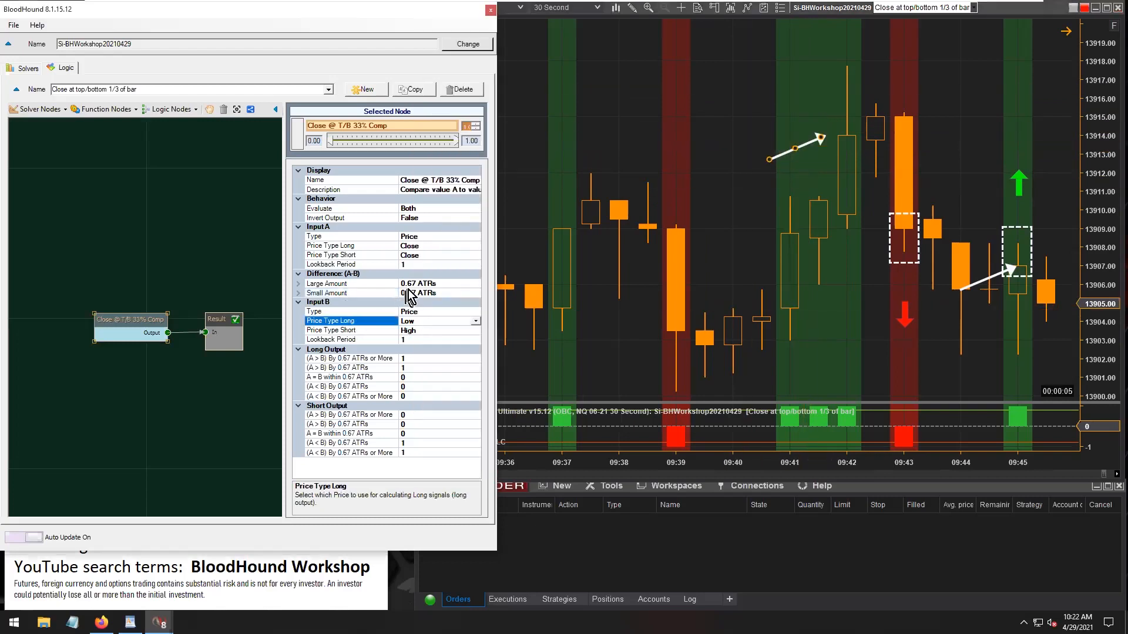
Step: Move the white arrow through the closes of the 09:39:30, 09:37:30 and 09:35:30 signal bars and place it at the 09:33:30 bar's close
click(814, 143)
mouse_move(814, 143)
mouse_down()
mouse_move(776, 176)
mouse_move(773, 228)
mouse_move(672, 312)
mouse_move(654, 355)
mouse_move(645, 343)
mouse_up()
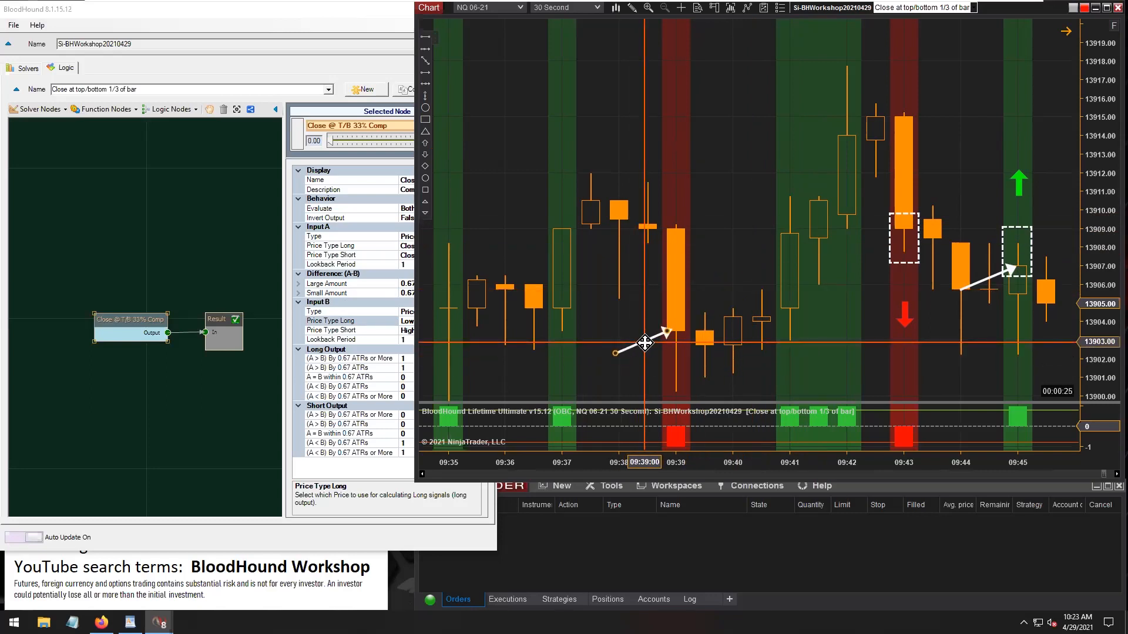
mouse_move(645, 343)
mouse_down()
mouse_move(532, 258)
mouse_move(528, 241)
mouse_up()
scroll(674, 170, up, 5)
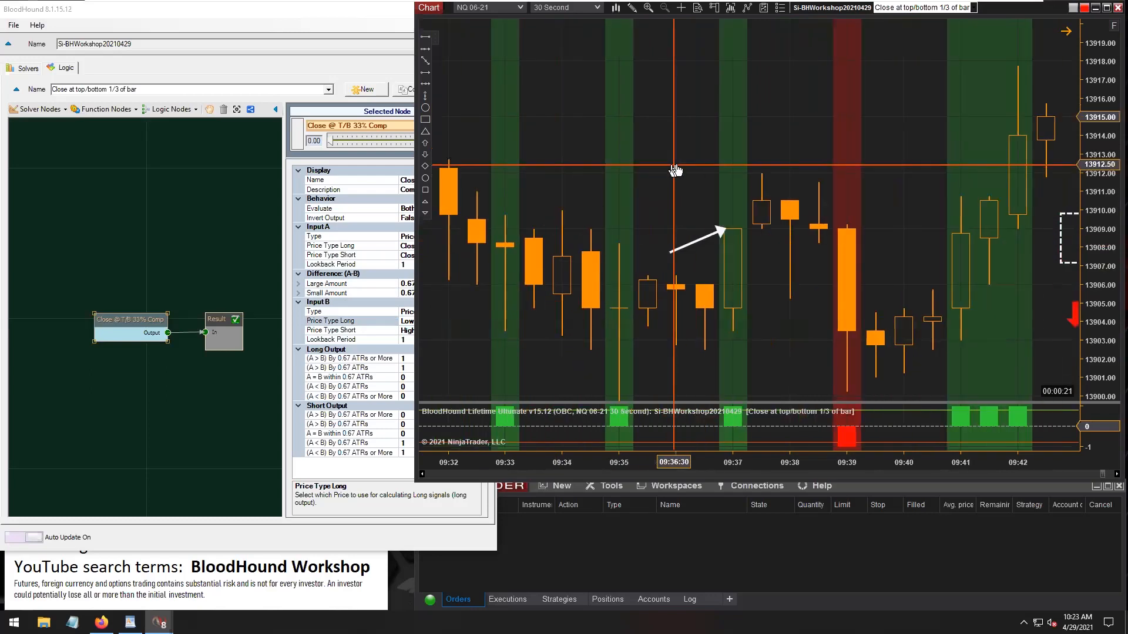
drag(1107, 251, 1103, 151)
click(760, 137)
mouse_move(759, 137)
mouse_down()
mouse_move(658, 225)
mouse_move(649, 218)
mouse_up()
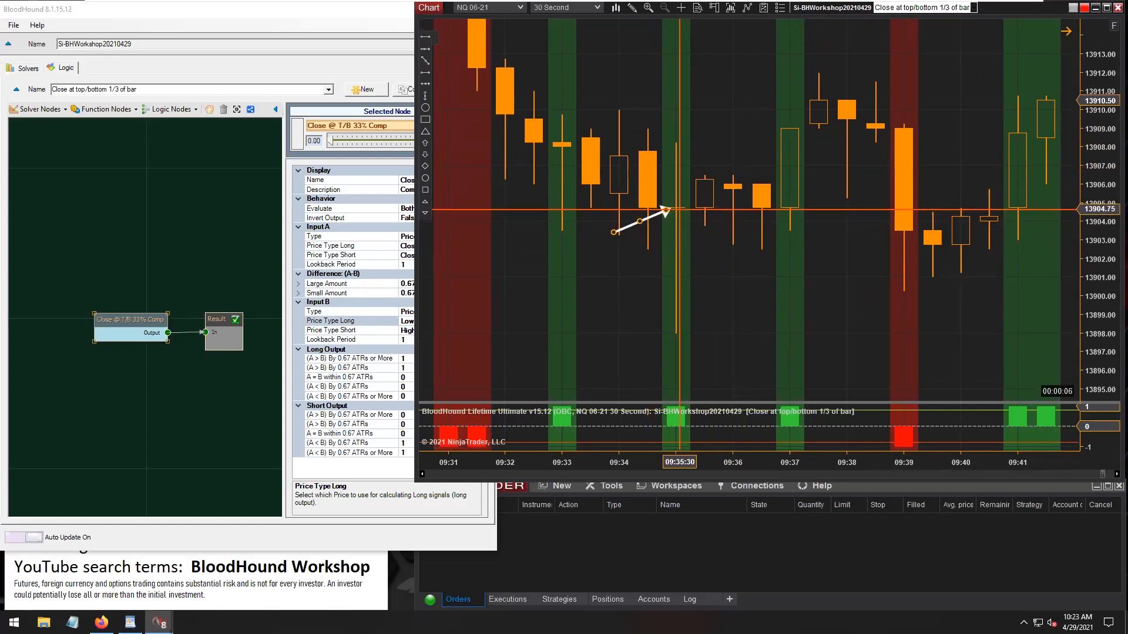
drag(641, 222, 535, 164)
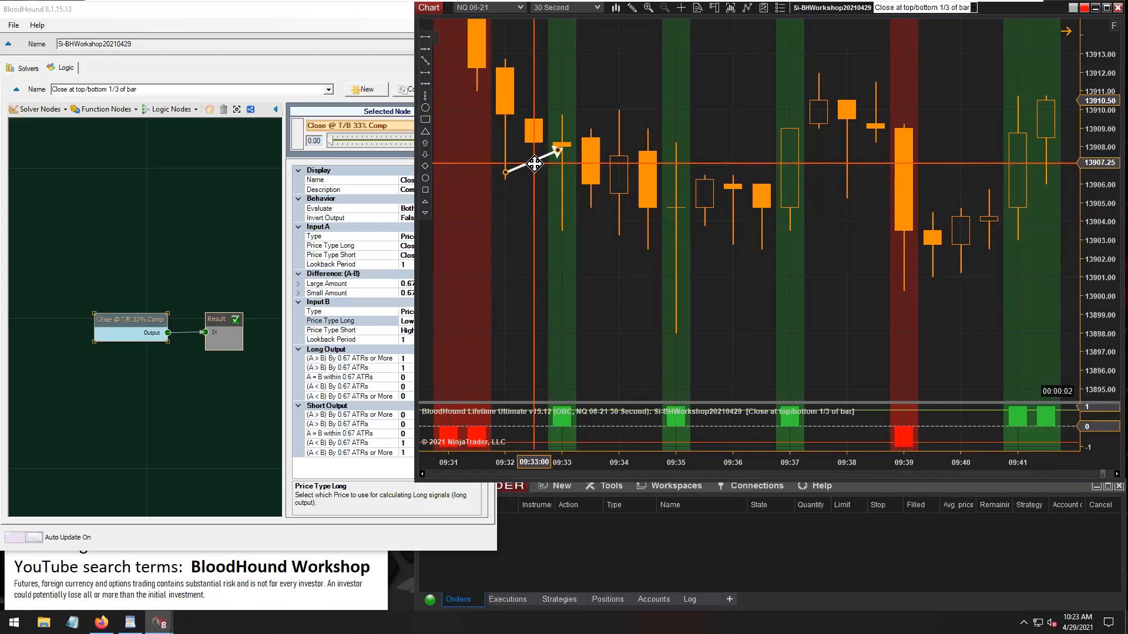
mouse_move(534, 164)
mouse_down()
mouse_move(528, 125)
mouse_move(532, 160)
mouse_move(519, 181)
mouse_move(528, 164)
mouse_up()
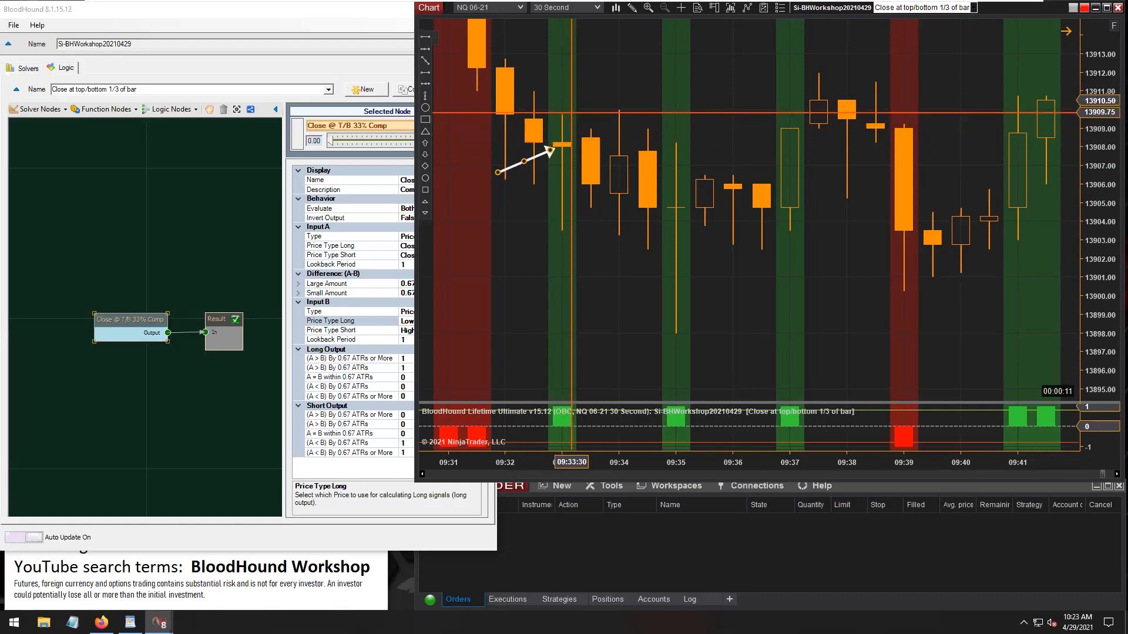
drag(532, 161, 527, 161)
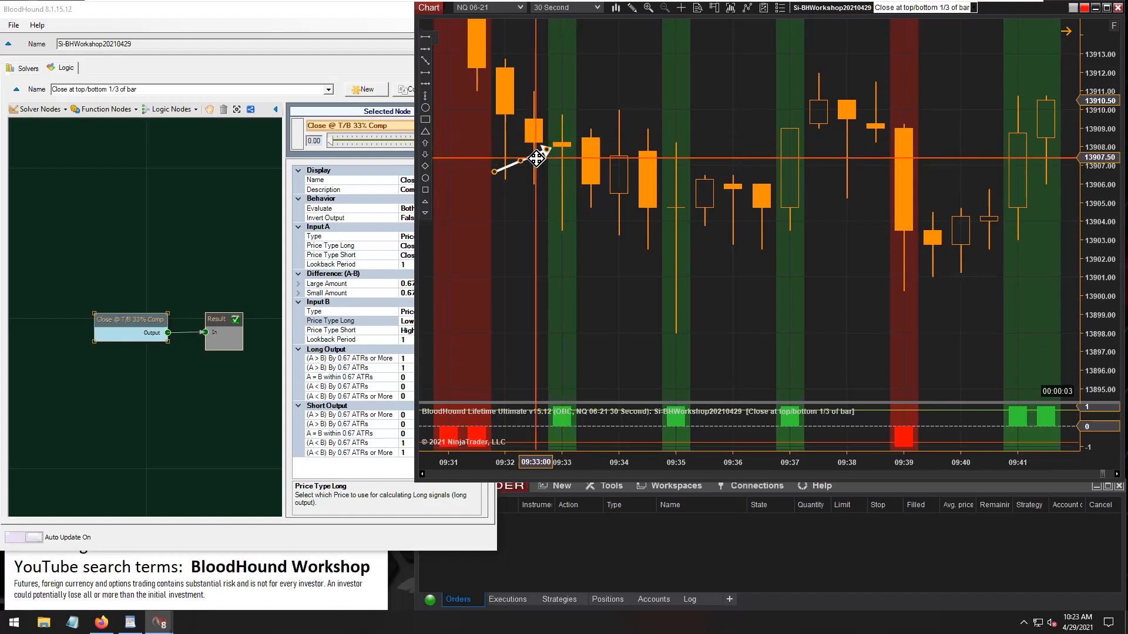
Step: Move the Close @ T/B 33% Comp node further from the Result node, and deselect the white arrow on the chart
drag(149, 331, 117, 298)
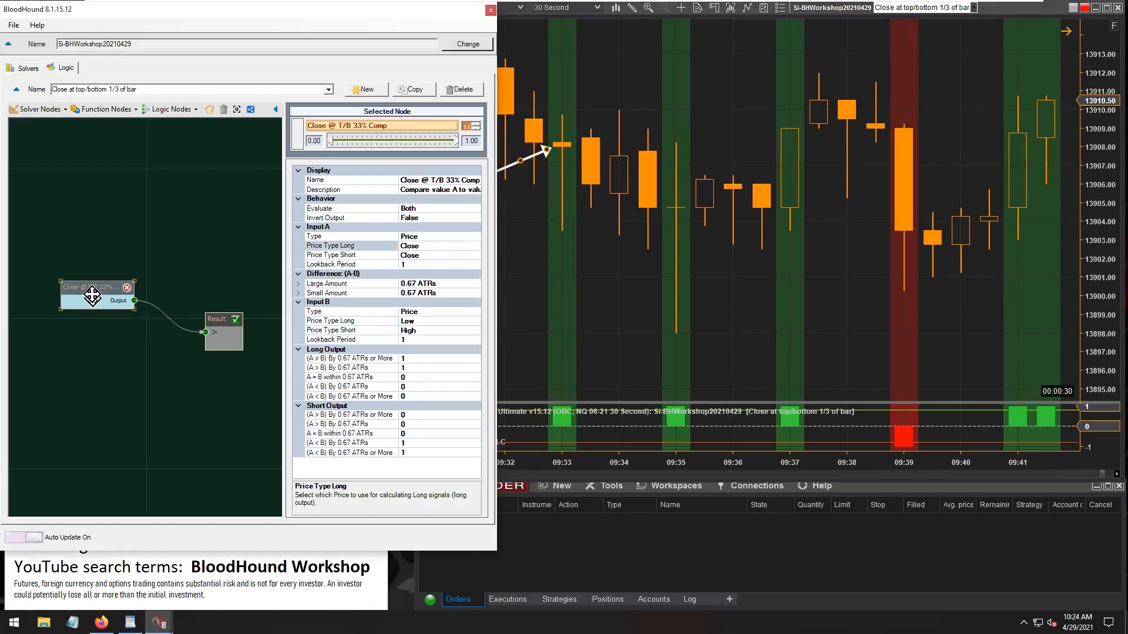
click(525, 163)
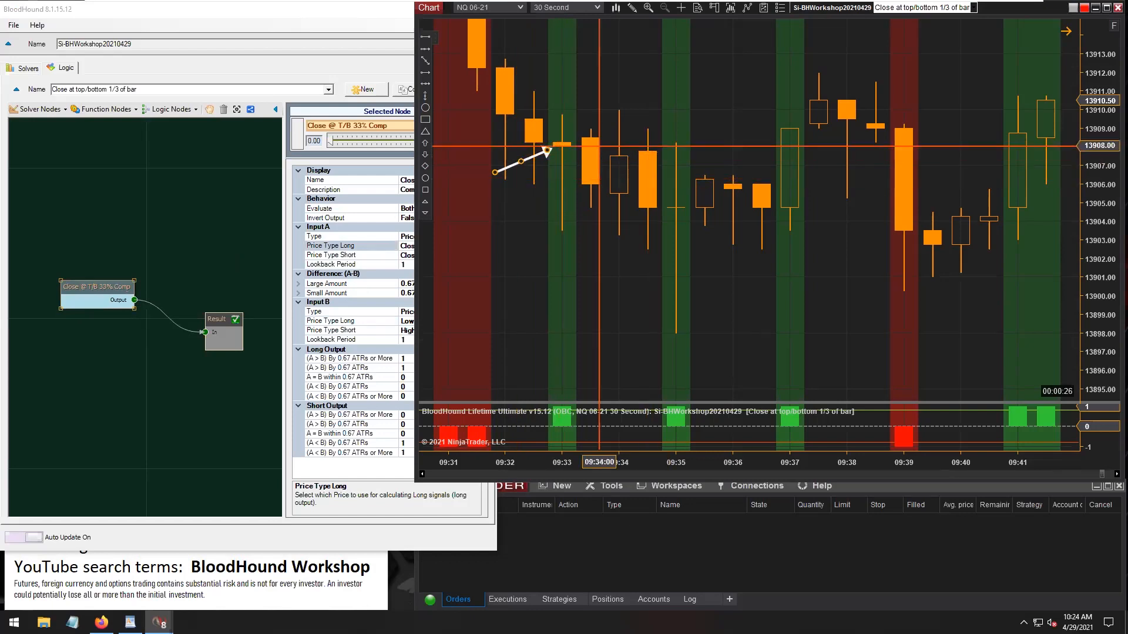
click(613, 282)
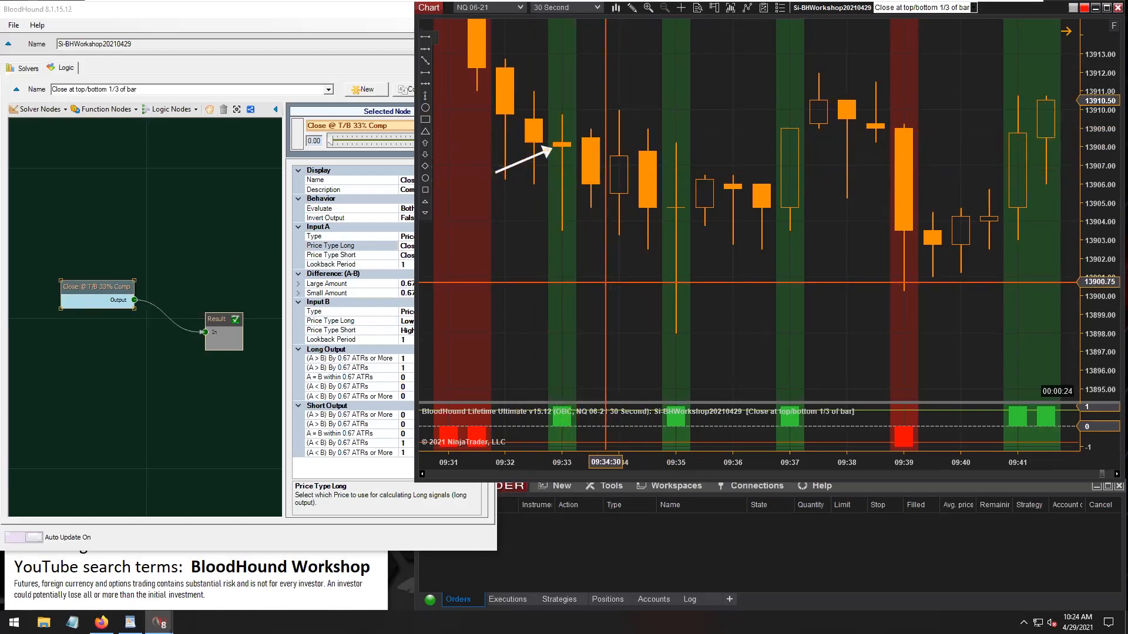
Step: Examine the long and short signals on the earlier bars between about 09:16 and 09:38 on the NQ 06-21 chart
drag(615, 357, 785, 358)
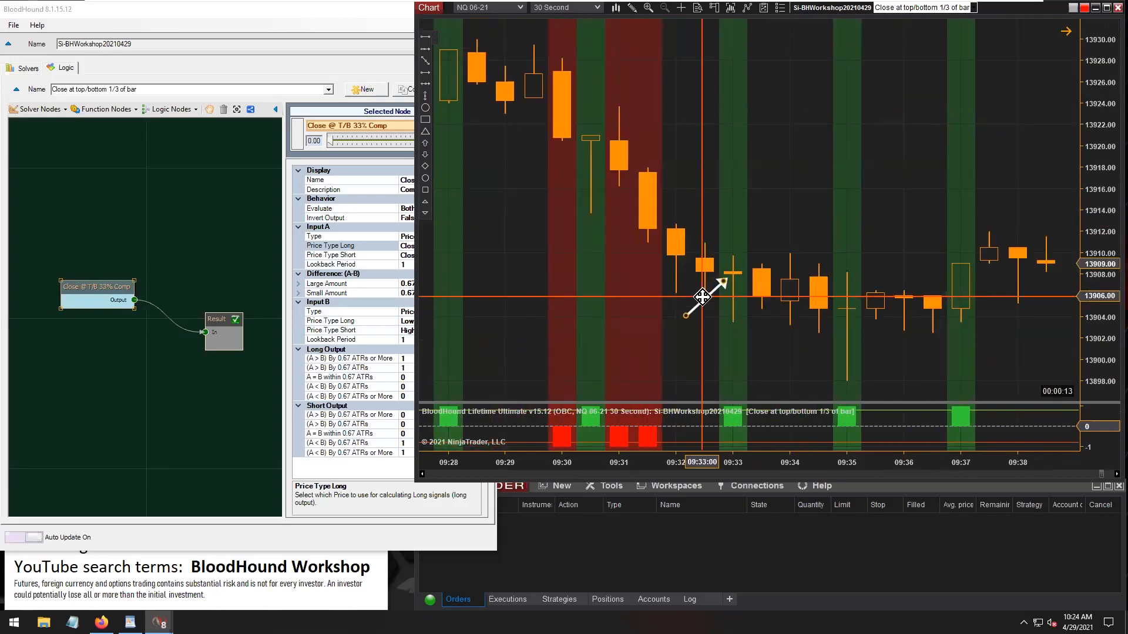
click(703, 297)
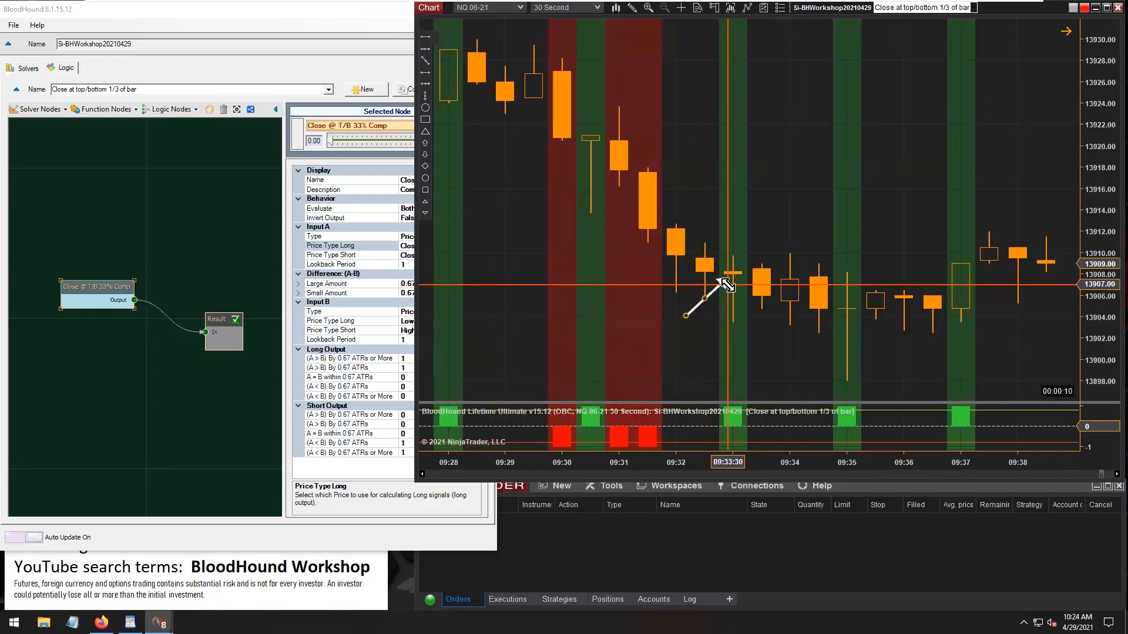
drag(505, 211, 787, 220)
drag(625, 262, 817, 216)
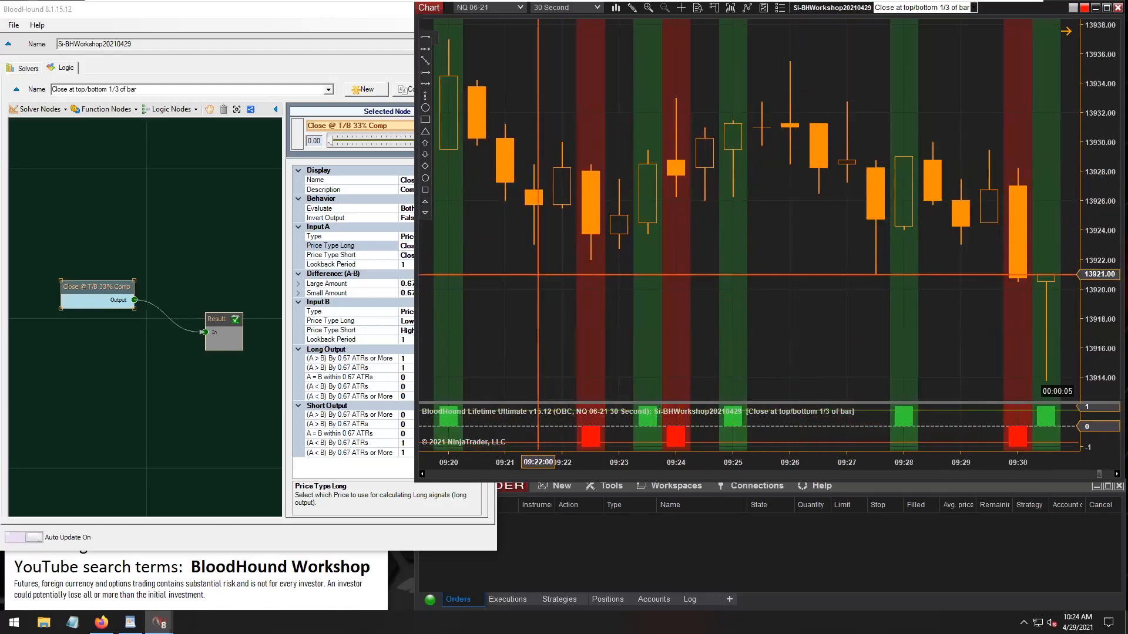
drag(504, 276, 734, 263)
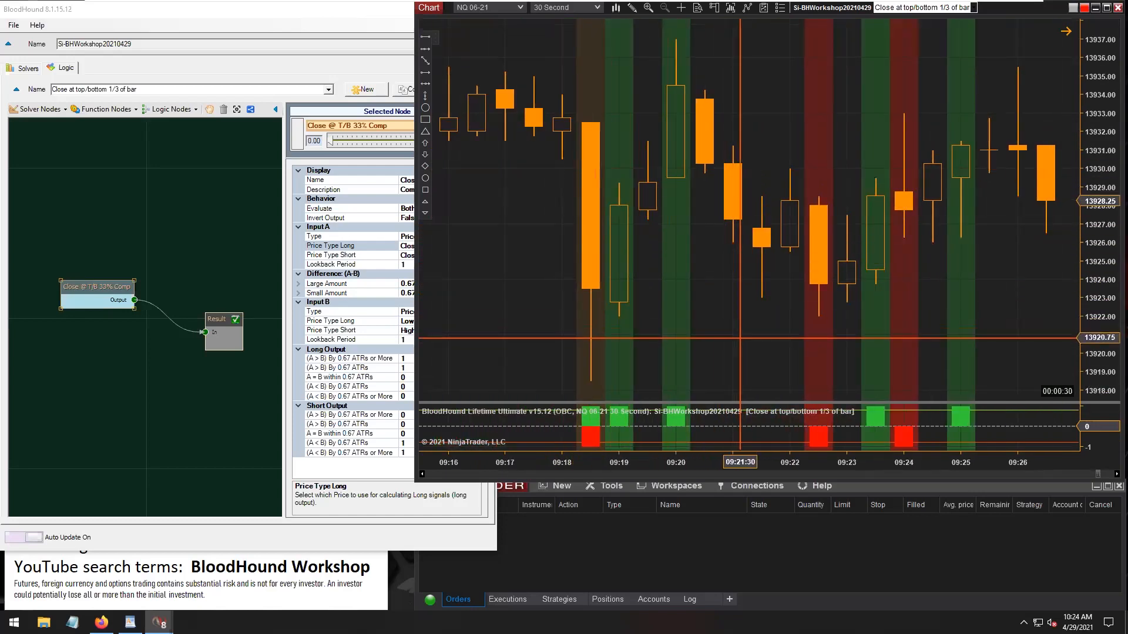
drag(738, 330, 541, 305)
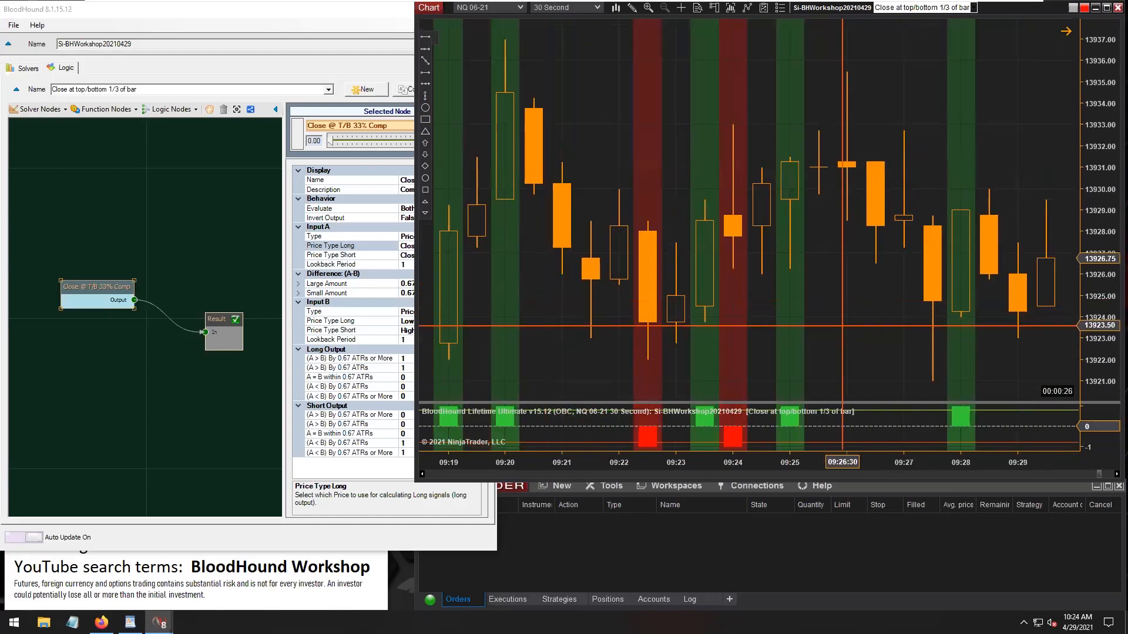
drag(875, 321, 541, 300)
drag(885, 355, 805, 347)
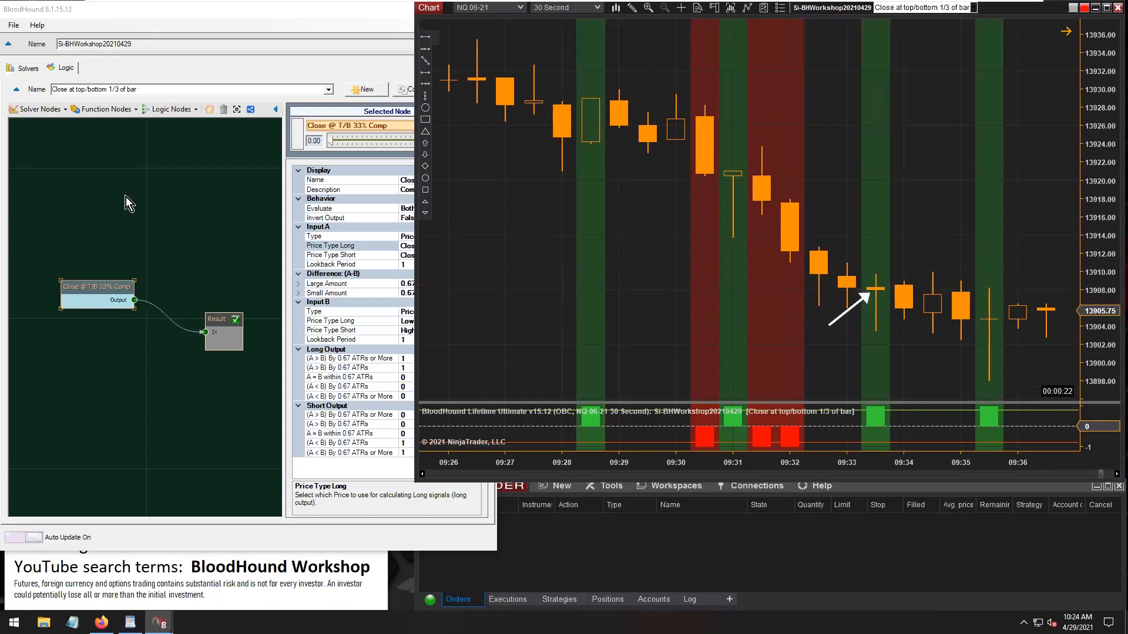
Step: Add a Bar Direction solver node to the logic and arrange it directly below the Close @ T/B 33% Comp node
click(47, 117)
click(41, 113)
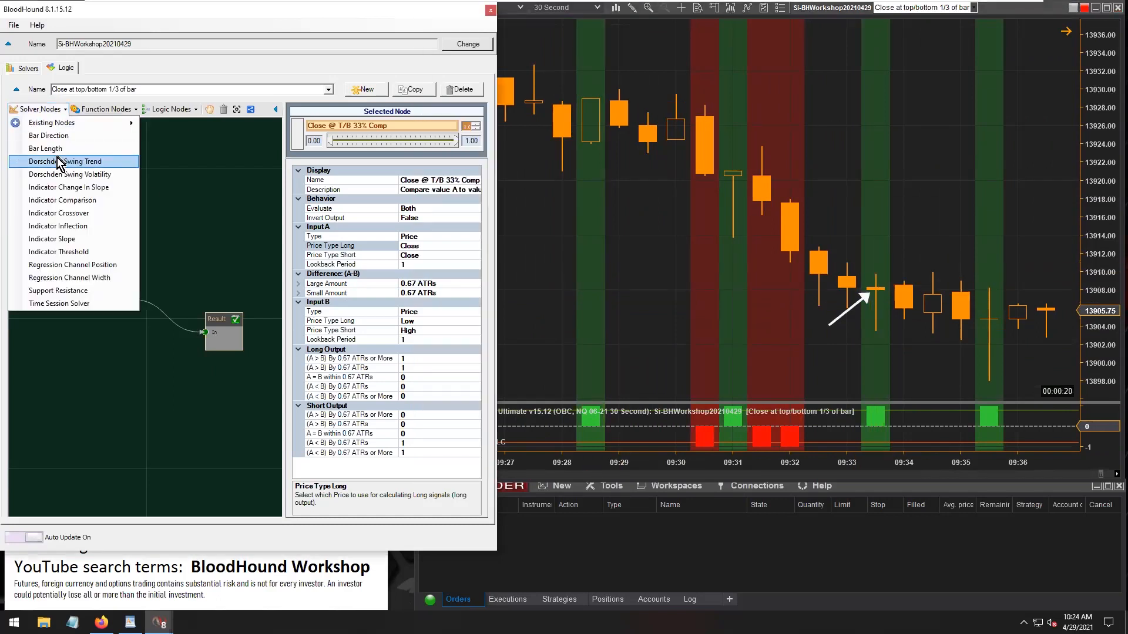
click(54, 136)
drag(171, 340, 74, 356)
drag(81, 285, 53, 295)
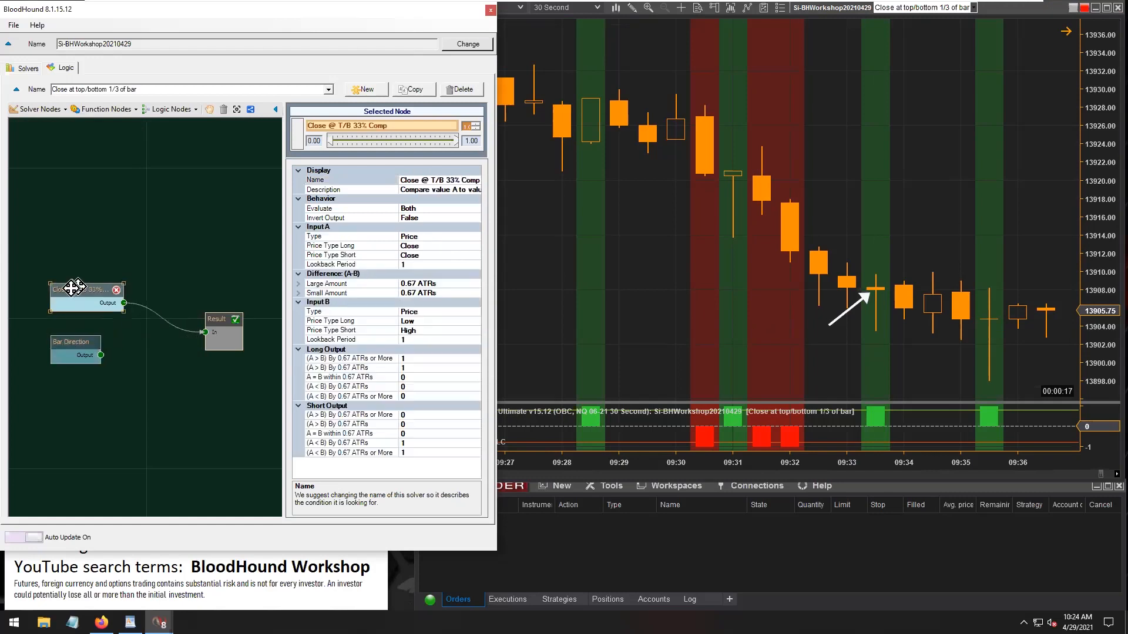
drag(61, 343, 59, 336)
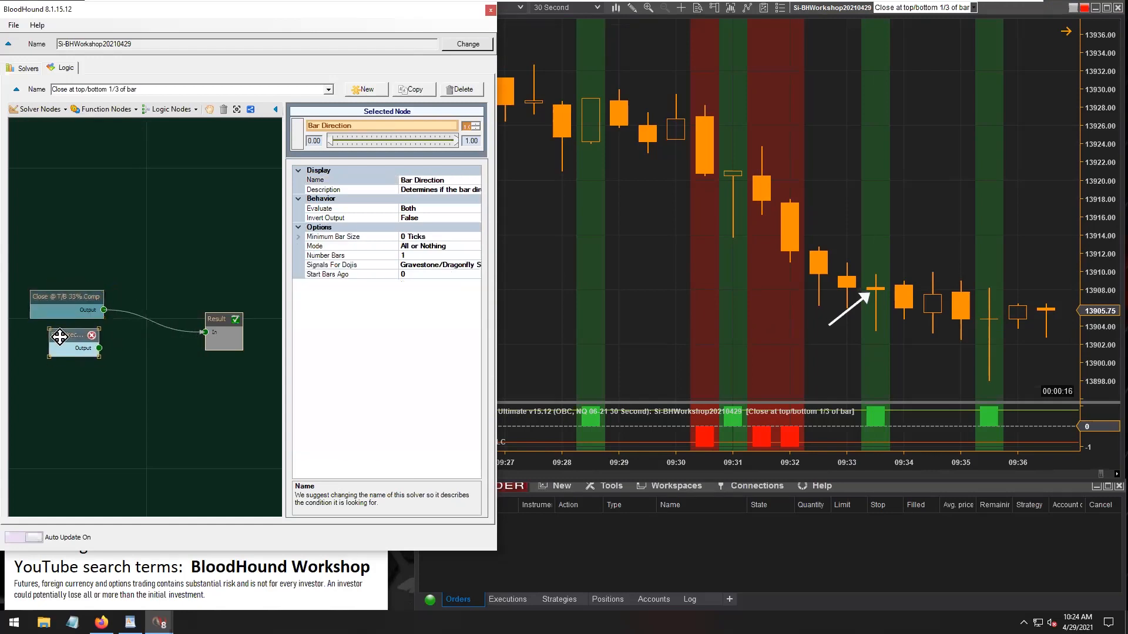
Step: Insert an And node before the Result node, with Close @ T/B 33% Comp and Bar Direction wired into its inputs
click(166, 110)
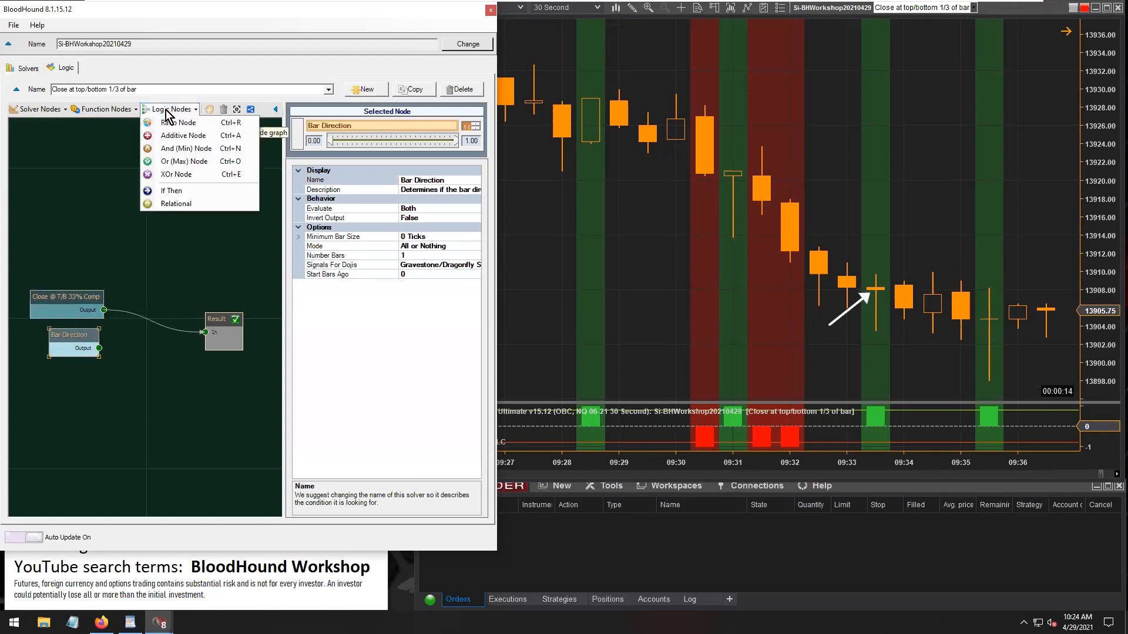
click(180, 161)
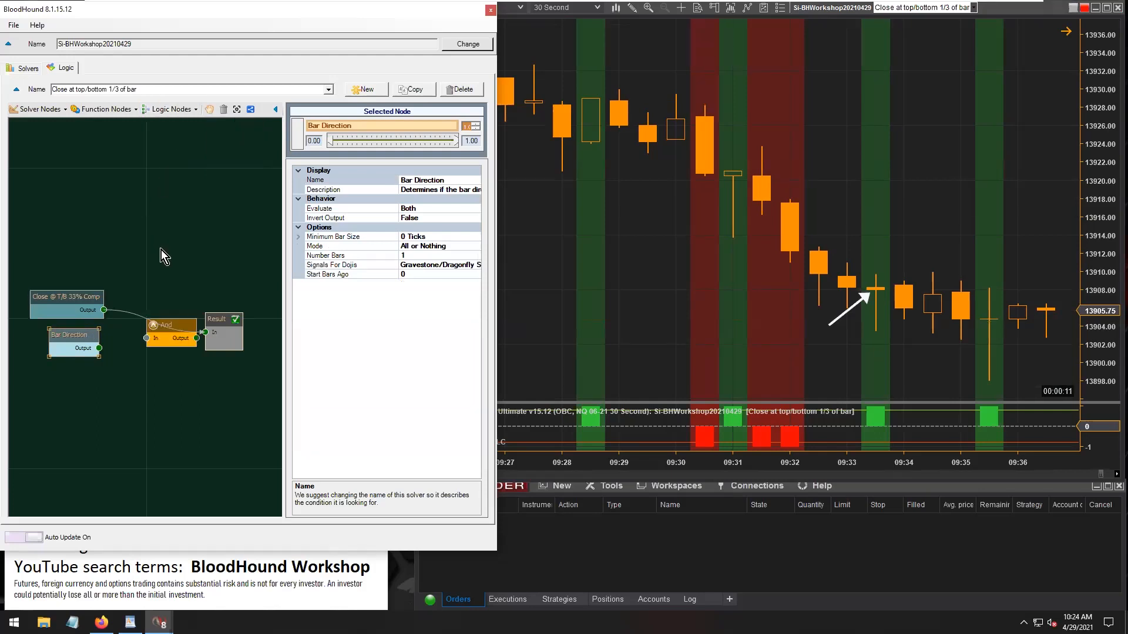
mouse_move(165, 324)
mouse_down()
mouse_move(144, 302)
mouse_move(172, 321)
mouse_up()
drag(98, 348, 144, 316)
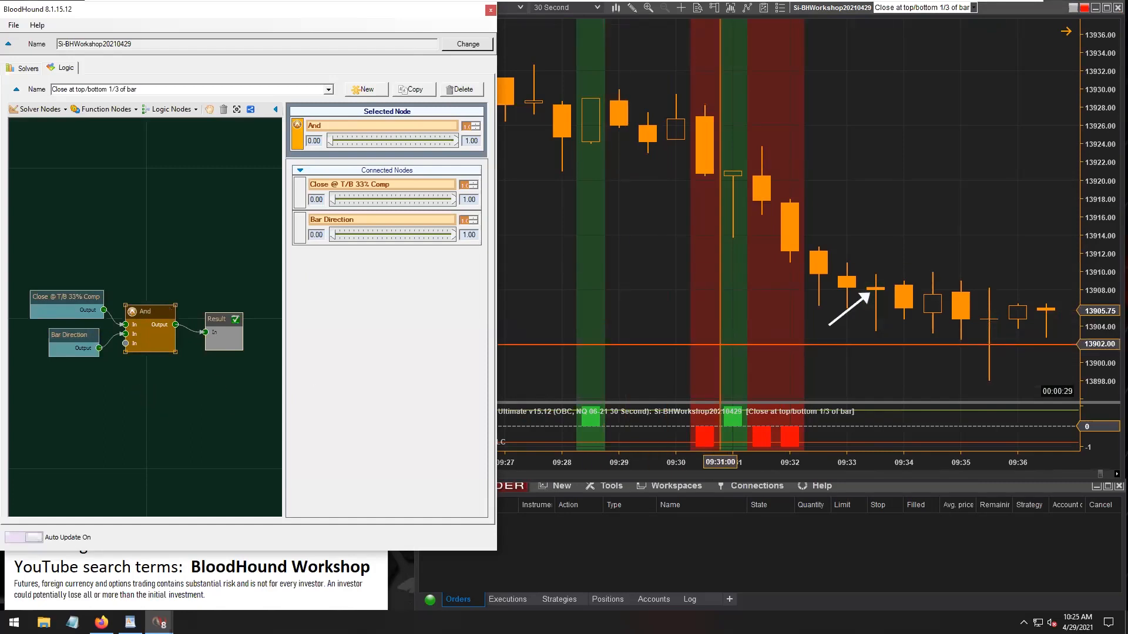
Step: Delete the white arrow at the 09:33:30 bar from the chart and display the Close @ T/B 33% Comp node's settings
click(859, 302)
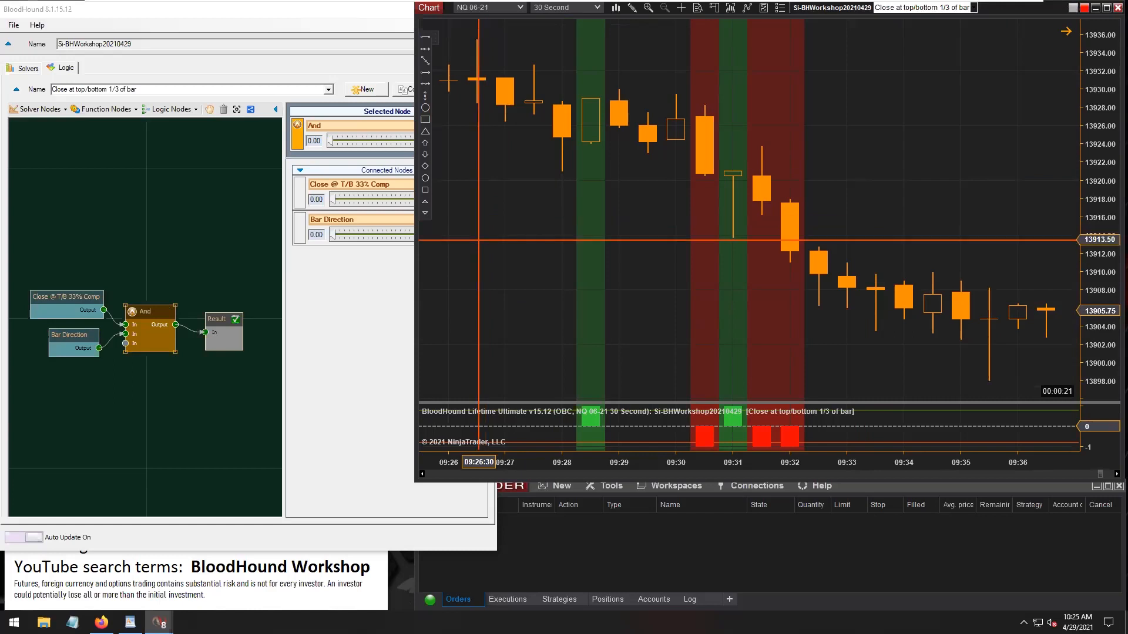
click(59, 297)
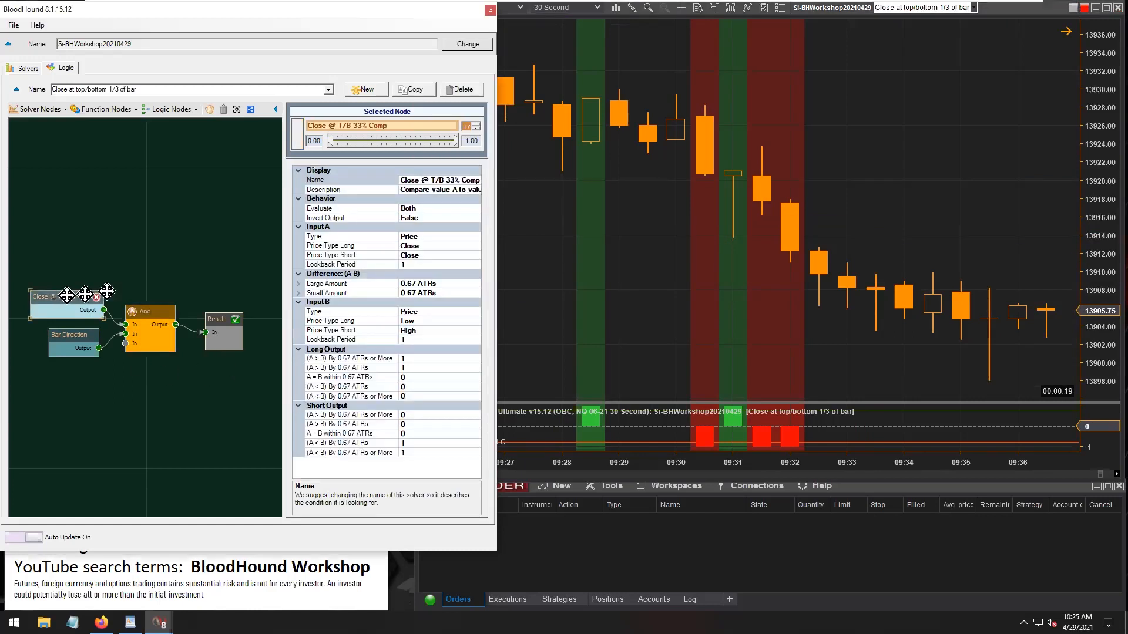